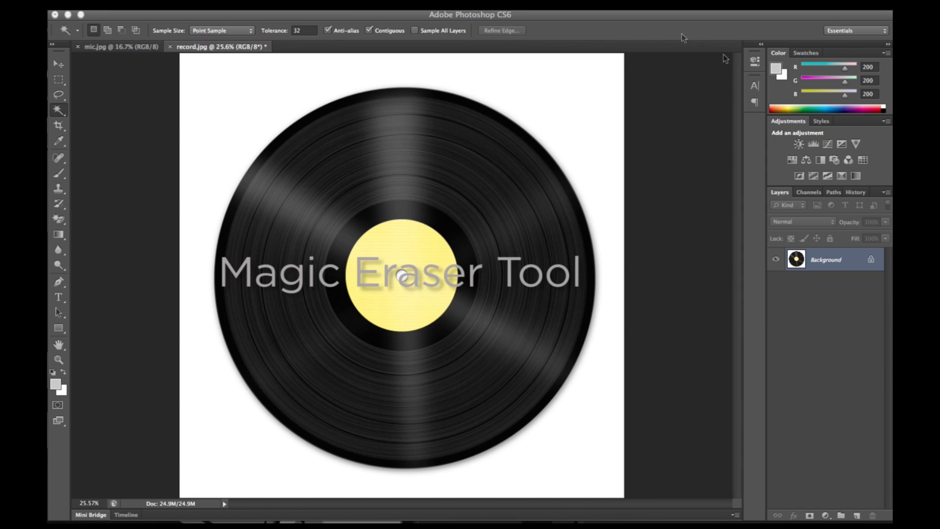
- Convert the Background layer into a regular layer named "record"
{"action": "left_click", "coordinate": [827, 261]}
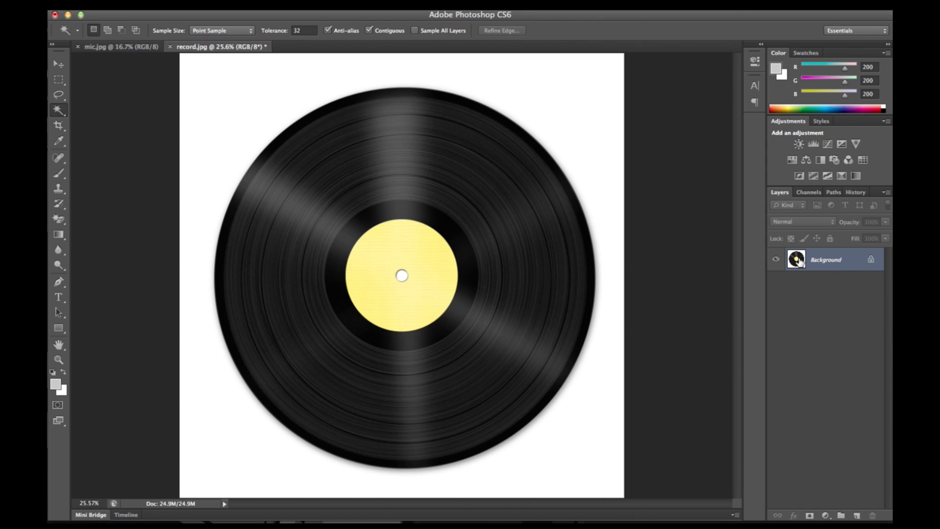
{"action": "double_click", "coordinate": [797, 262]}
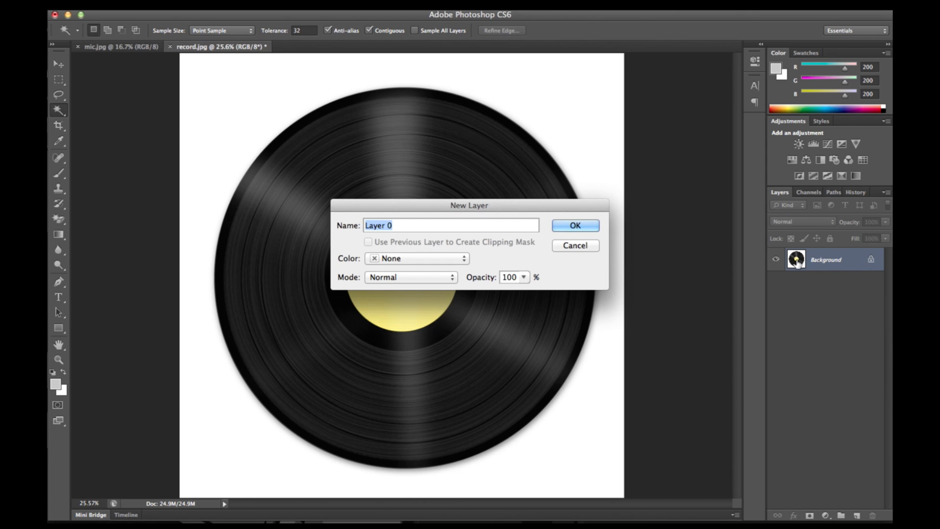
{"action": "type", "text": "record"}
{"action": "key", "text": "Return"}
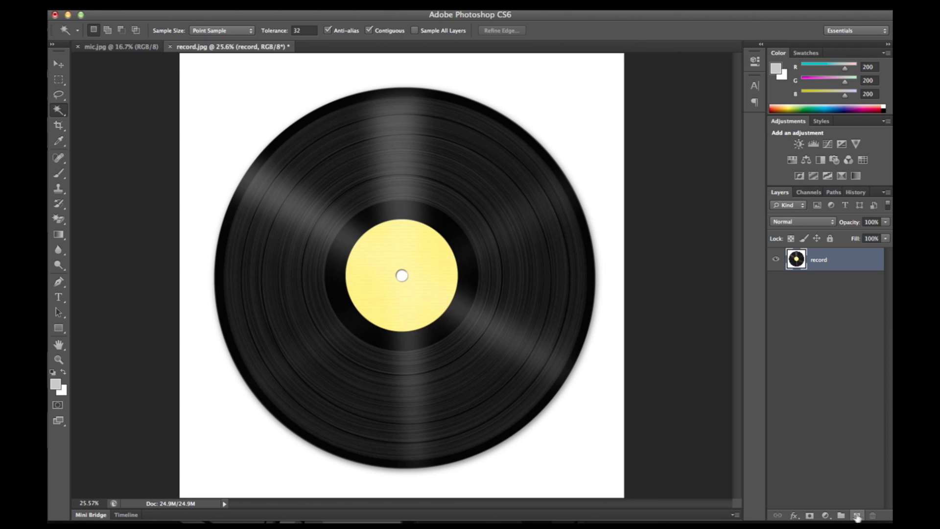
- Add a new empty layer, place it beneath the record layer, and make the record layer active
{"action": "left_click", "coordinate": [857, 516]}
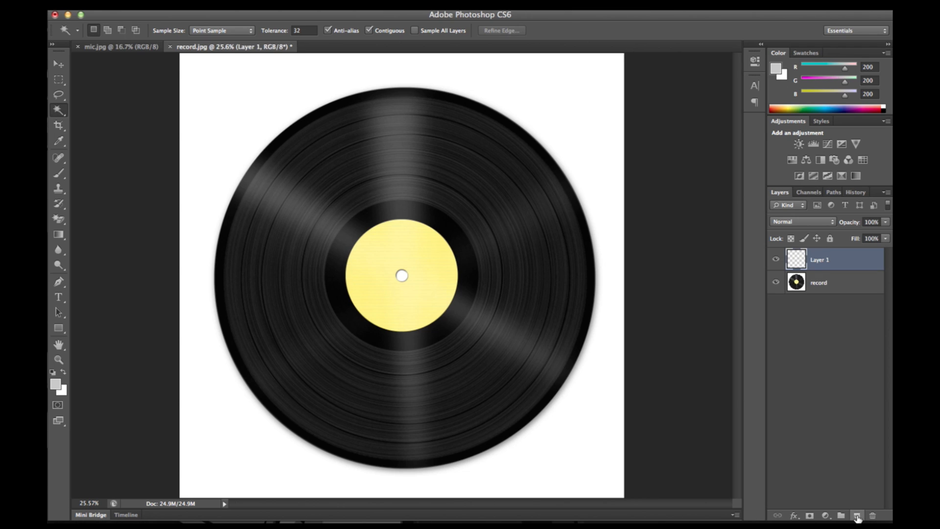
{"action": "left_click_drag", "start_coordinate": [817, 268], "coordinate": [821, 295]}
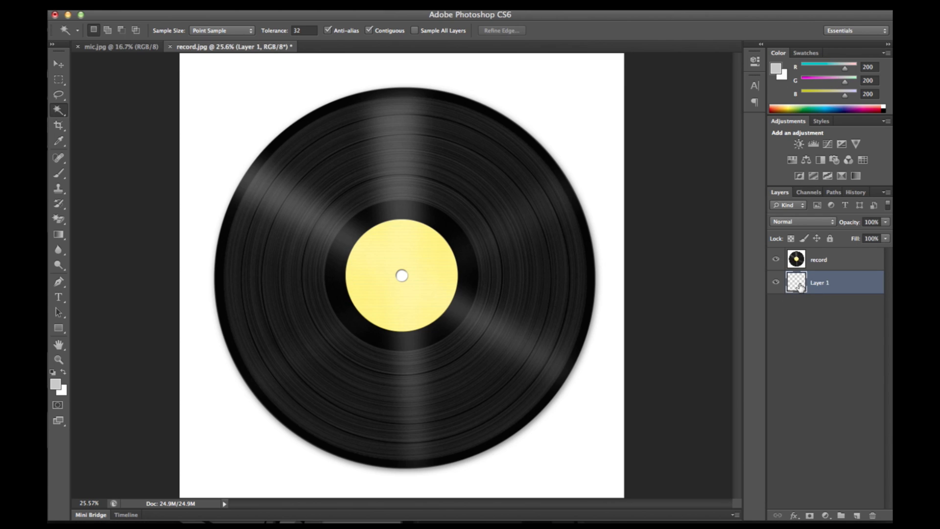
{"action": "left_click", "coordinate": [814, 265]}
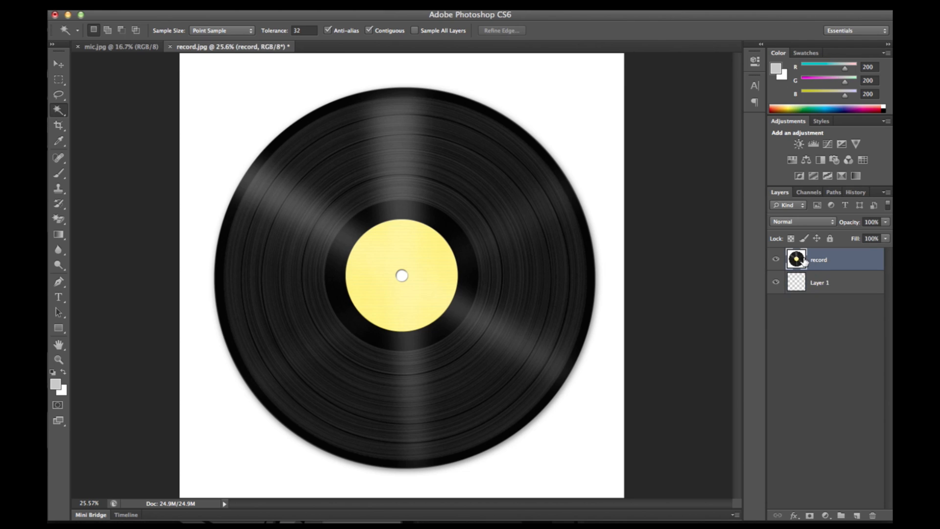
{"action": "left_click", "coordinate": [805, 288]}
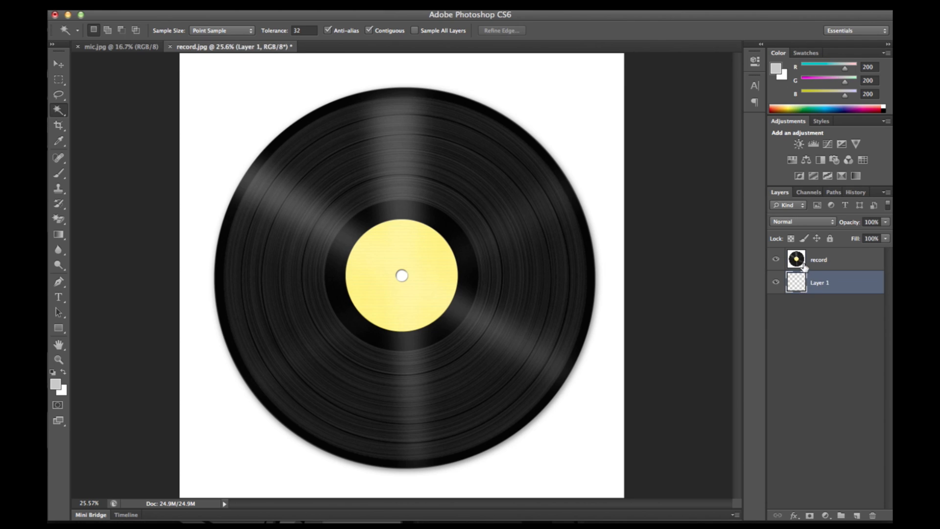
{"action": "left_click", "coordinate": [807, 262]}
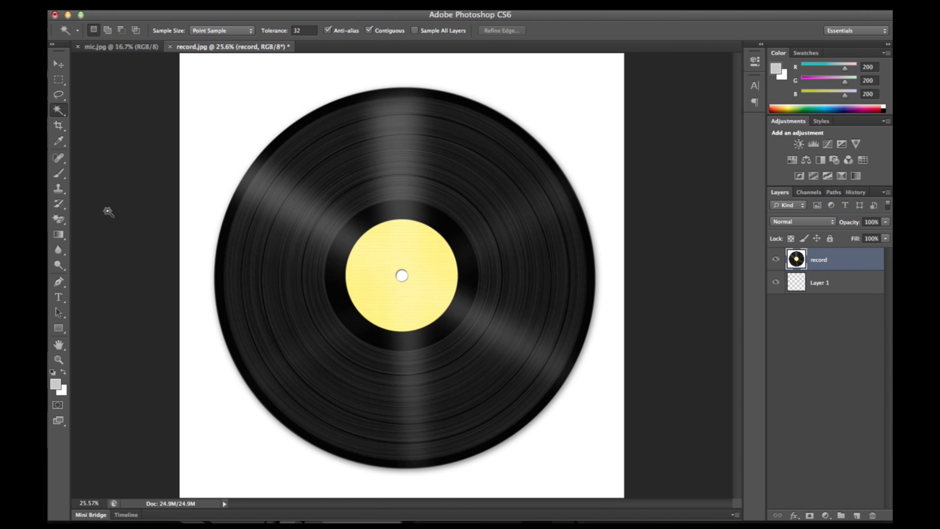
- Try to erase the white background around the record with the Magic Eraser at tolerance 32
{"action": "left_click", "coordinate": [61, 222]}
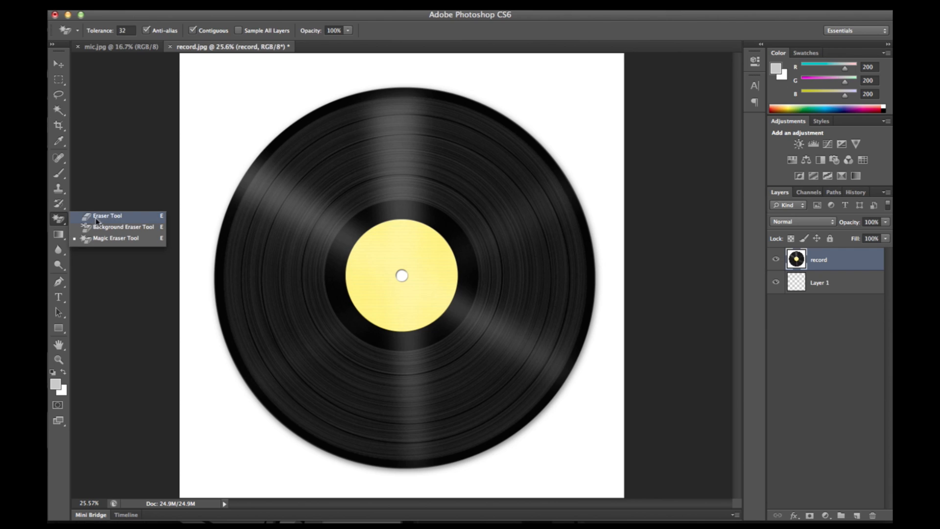
{"action": "key", "text": "a"}
{"action": "left_click", "coordinate": [64, 221]}
{"action": "left_click", "coordinate": [99, 238]}
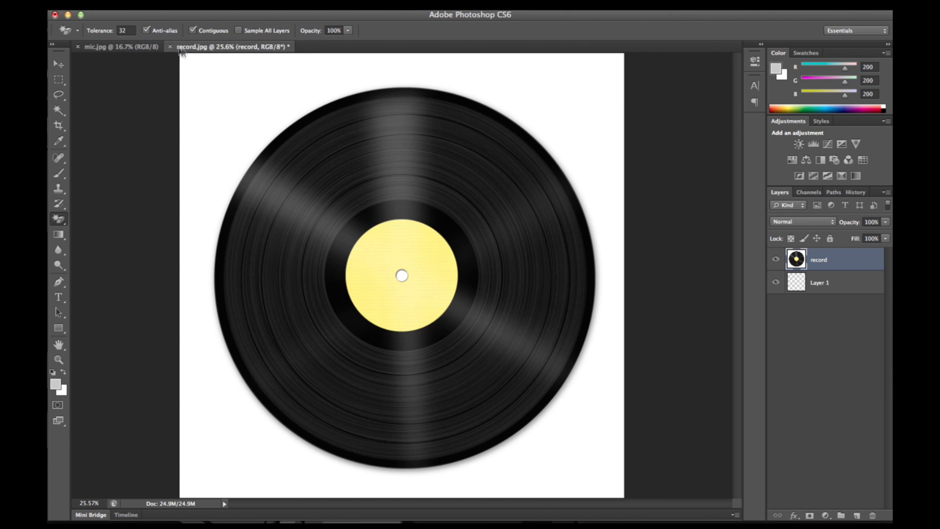
{"action": "left_click", "coordinate": [221, 97]}
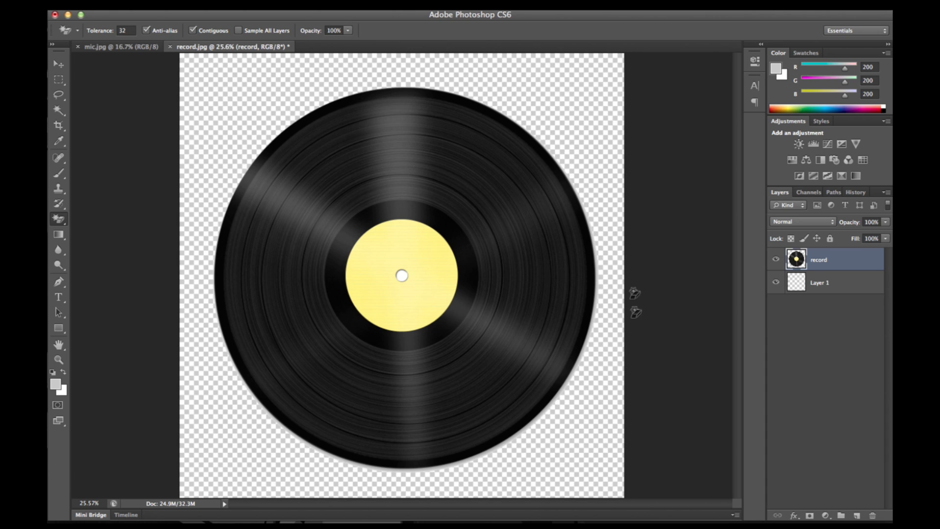
- Check the record's lower edge up close and undo the background erase
{"action": "key", "text": "z"}
{"action": "left_click_drag", "start_coordinate": [513, 469], "coordinate": [503, 443]}
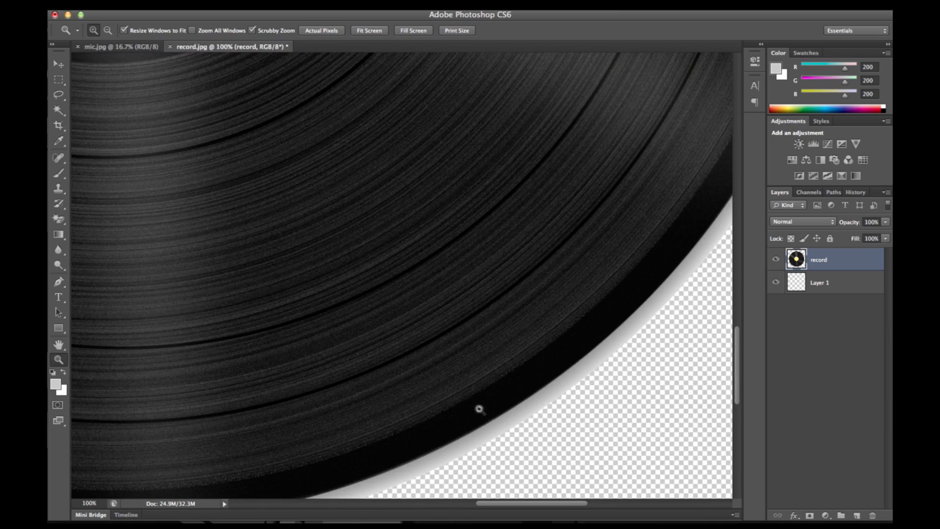
{"action": "key", "text": "super+0"}
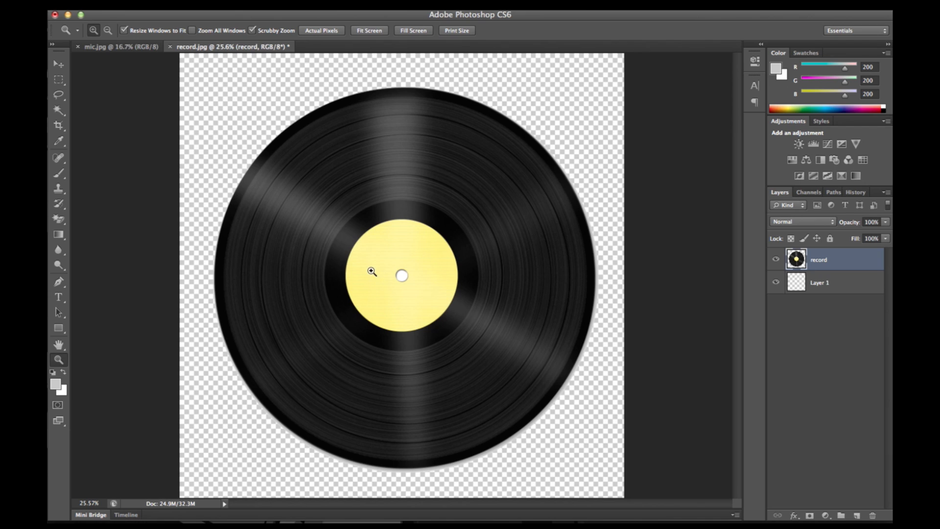
{"action": "key", "text": "super+z"}
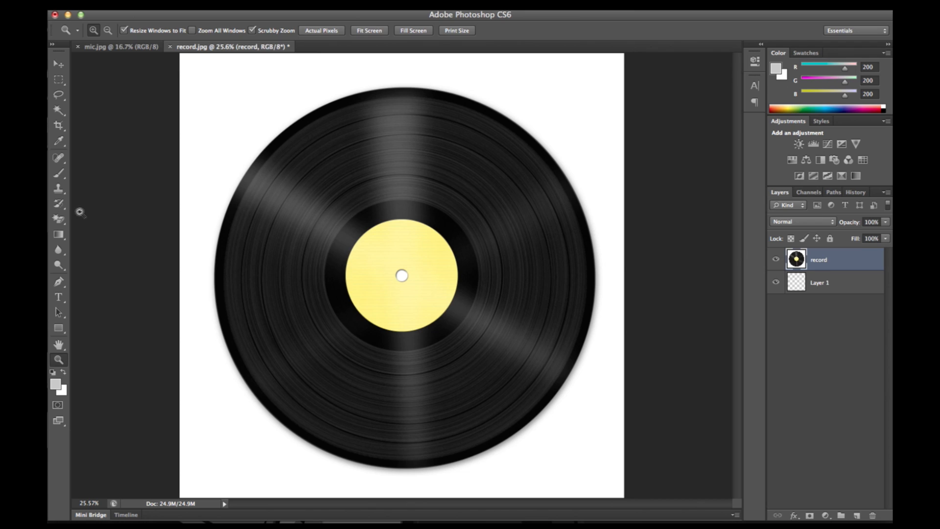
- Set the Magic Eraser tolerance to 95 and erase the white background around the record
{"action": "left_click", "coordinate": [59, 219]}
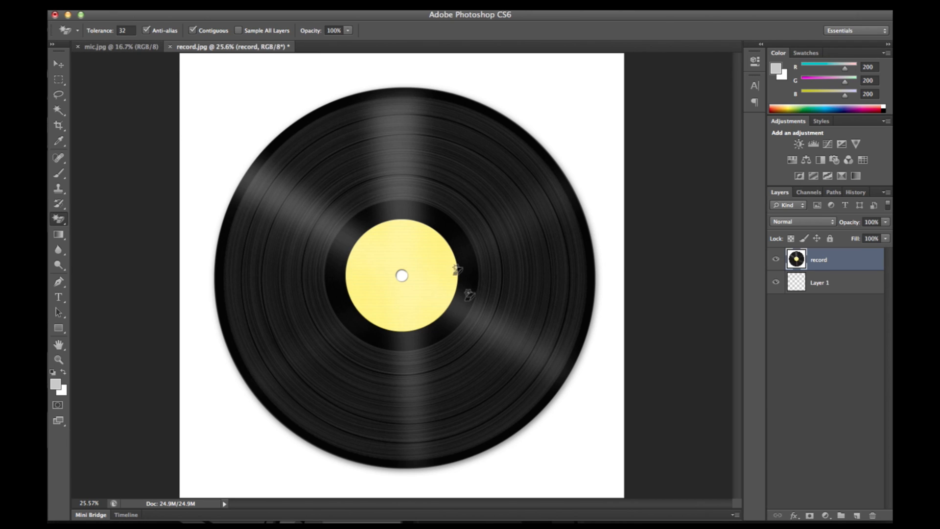
{"action": "left_click", "coordinate": [131, 31]}
{"action": "left_click_drag", "start_coordinate": [131, 30], "coordinate": [119, 31]}
{"action": "double_click", "coordinate": [127, 31]}
{"action": "type", "text": "95"}
{"action": "left_click", "coordinate": [245, 102]}
- Examine the record's outer edges up close for leftover shadow or white fringe
{"action": "left_click", "coordinate": [59, 359]}
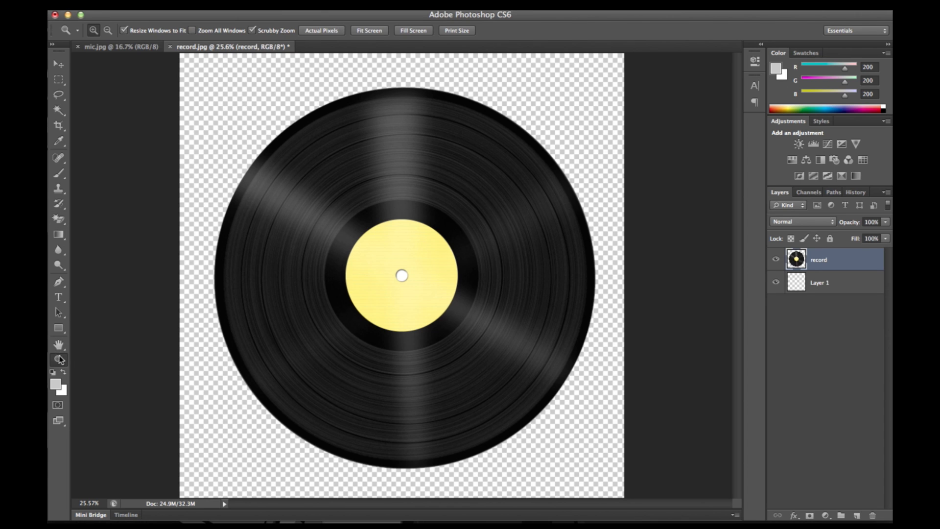
{"action": "left_click", "coordinate": [461, 103]}
{"action": "left_click", "coordinate": [469, 108]}
{"action": "left_click", "coordinate": [469, 108]}
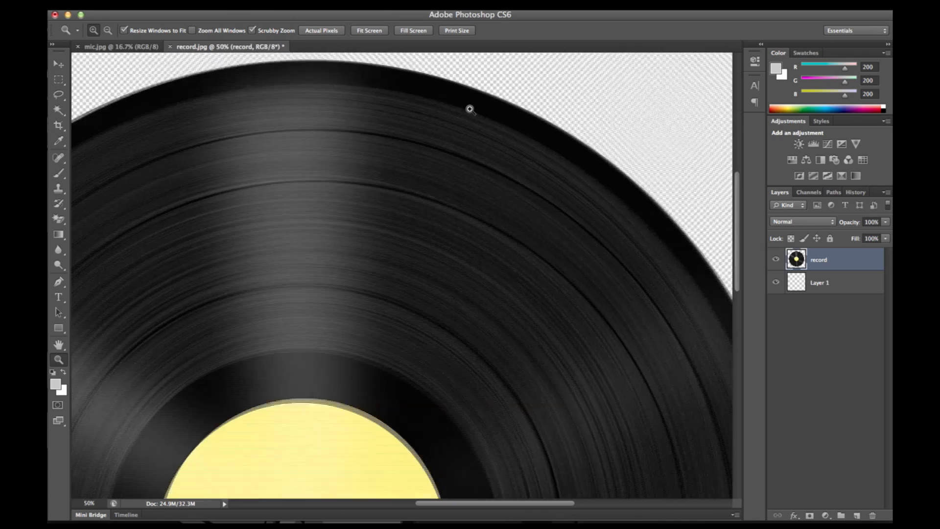
{"action": "scroll", "coordinate": [578, 139], "scroll_direction": "up", "scroll_amount": 4}
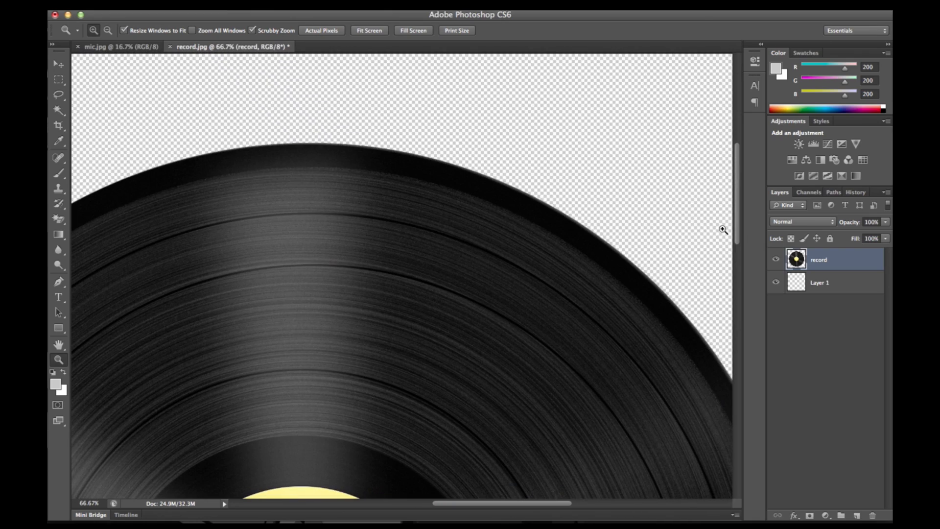
{"action": "left_click_drag", "start_coordinate": [738, 230], "coordinate": [754, 387]}
{"action": "left_click_drag", "start_coordinate": [494, 503], "coordinate": [434, 517]}
{"action": "scroll", "coordinate": [447, 470], "scroll_direction": "down", "scroll_amount": 5}
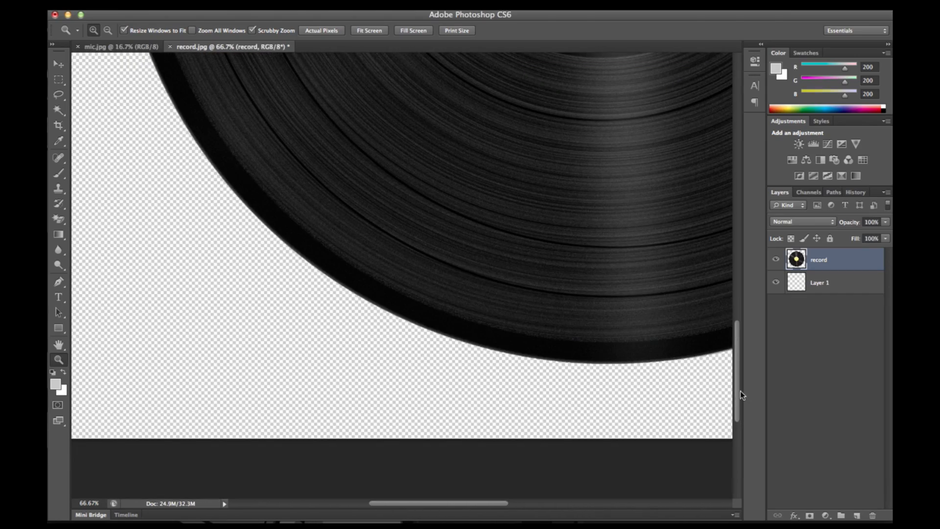
{"action": "left_click_drag", "start_coordinate": [741, 403], "coordinate": [738, 273]}
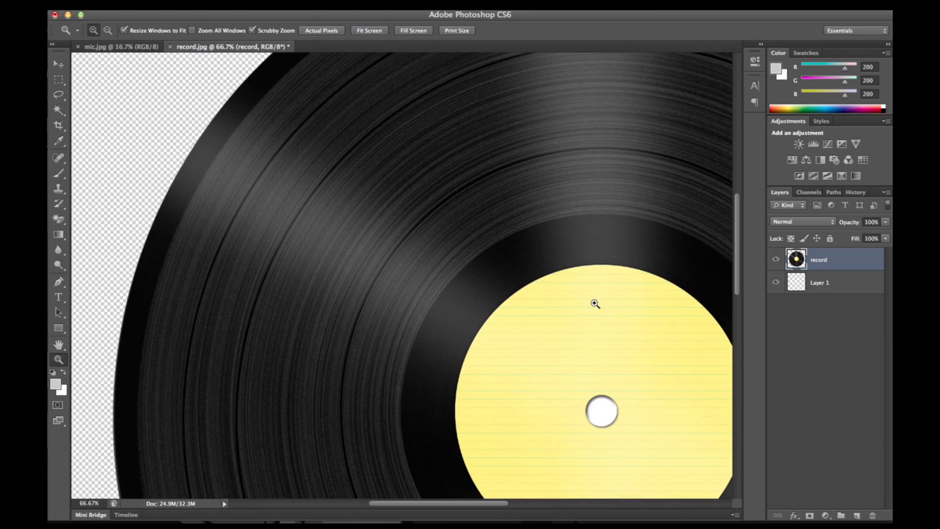
{"action": "key", "text": "super+0"}
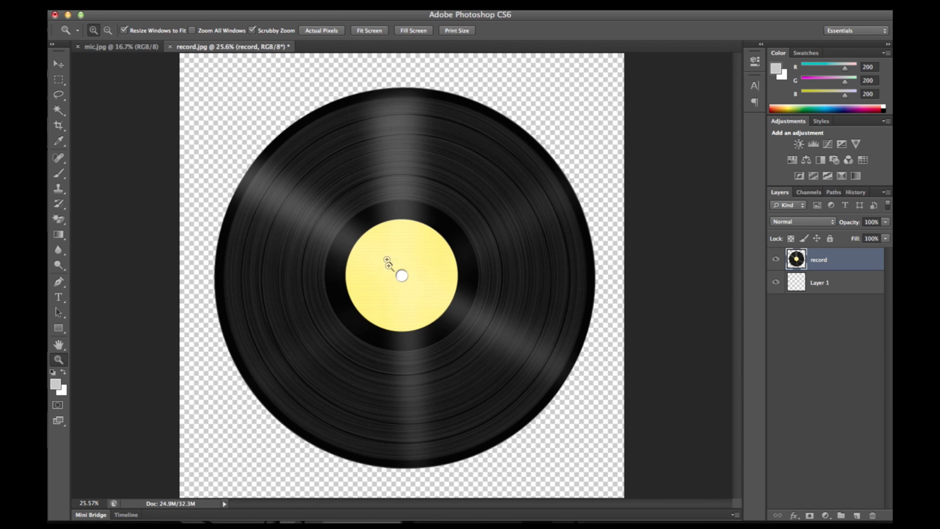
- Erase the white center hole of the record with the Magic Eraser
{"action": "left_click", "coordinate": [58, 219]}
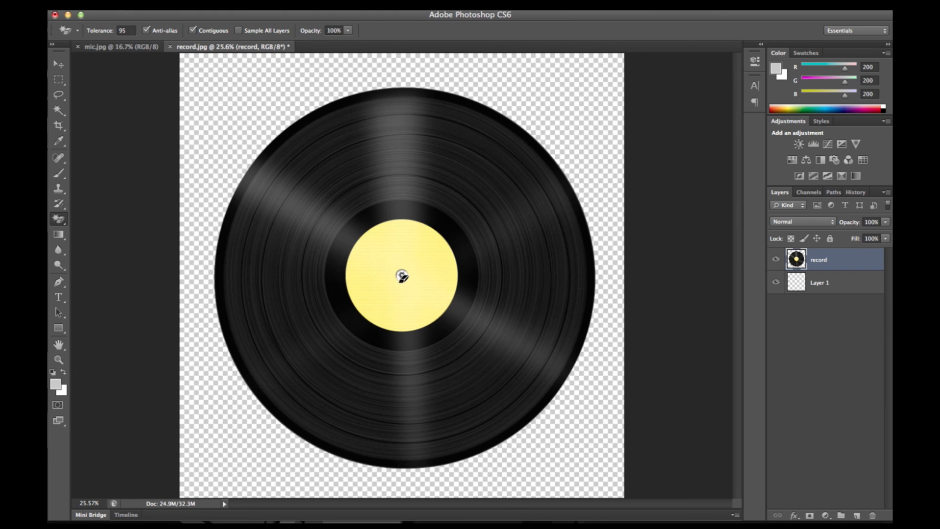
{"action": "left_click", "coordinate": [402, 274]}
- Open the Save for Web export settings for the cut-out record image
{"action": "left_click", "coordinate": [139, 6]}
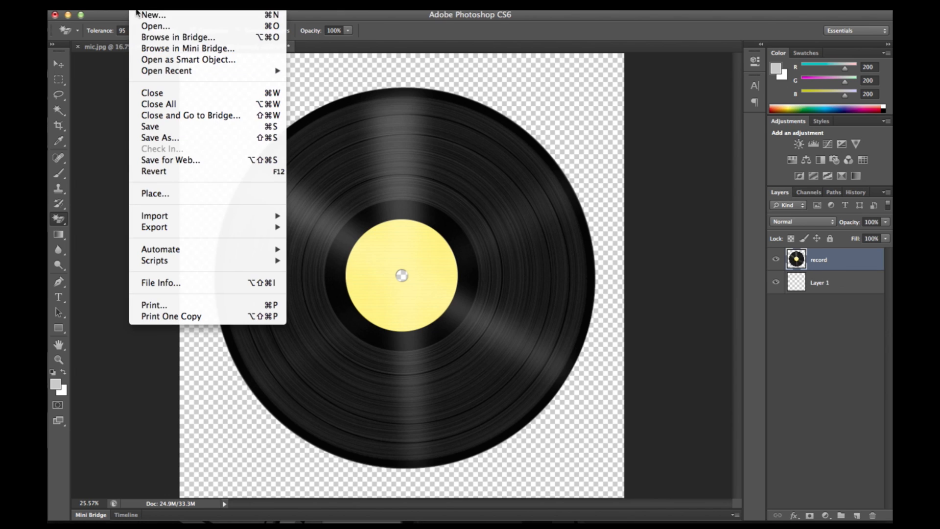
{"action": "left_click", "coordinate": [177, 165]}
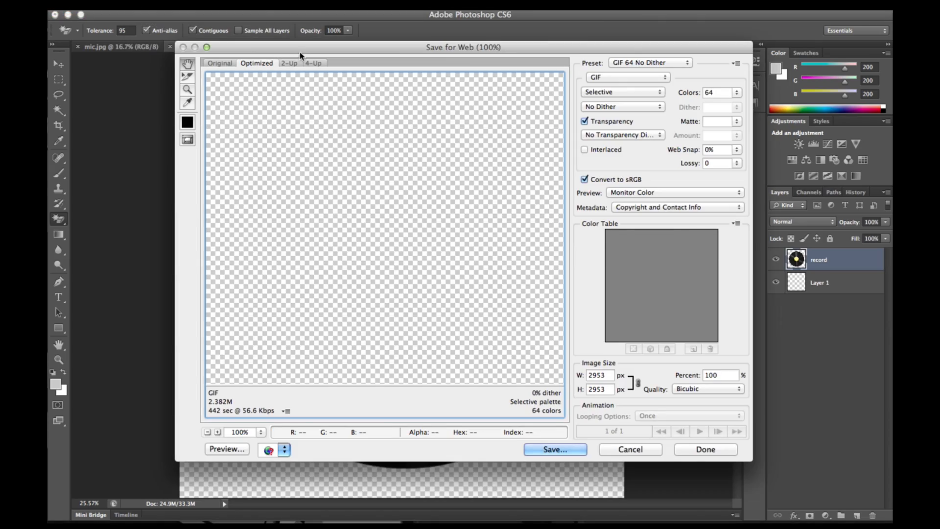
{"action": "left_click_drag", "start_coordinate": [308, 54], "coordinate": [416, 62]}
- Preview the web export in JPEG format at 25% zoom to check how the erased areas are handled
{"action": "left_click", "coordinate": [732, 81]}
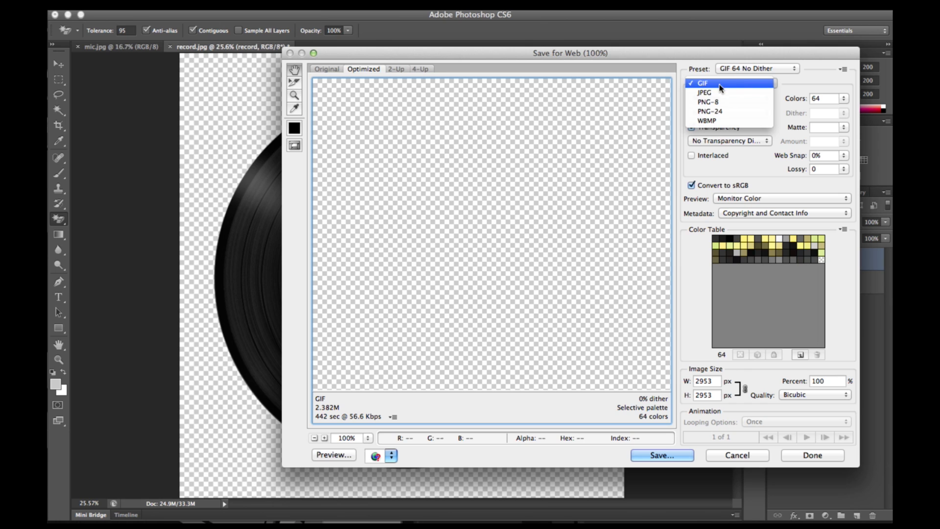
{"action": "left_click", "coordinate": [722, 94]}
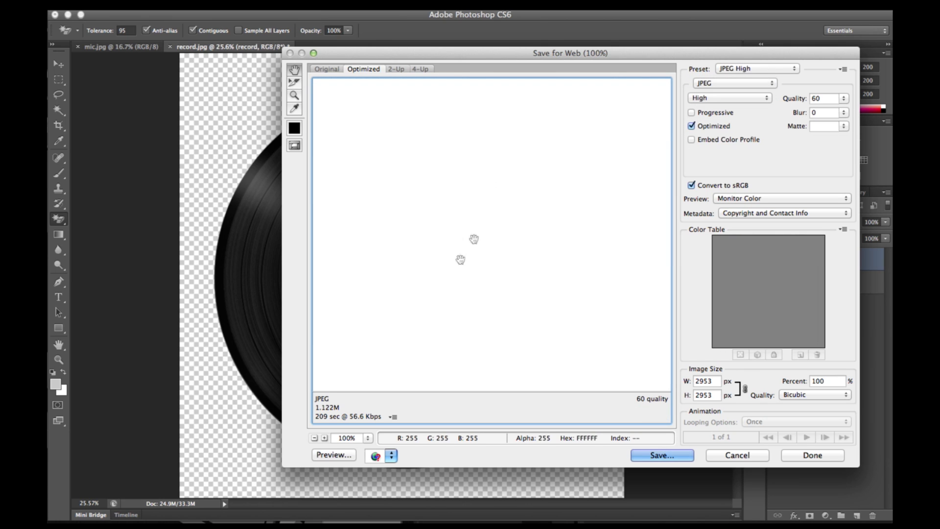
{"action": "left_click", "coordinate": [314, 438]}
{"action": "left_click", "coordinate": [314, 437]}
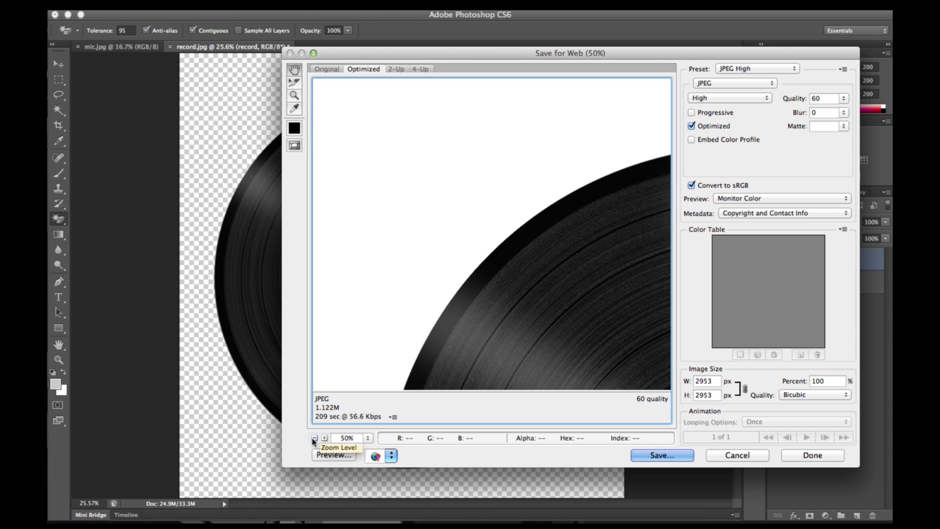
{"action": "left_click", "coordinate": [314, 438]}
{"action": "left_click", "coordinate": [315, 437]}
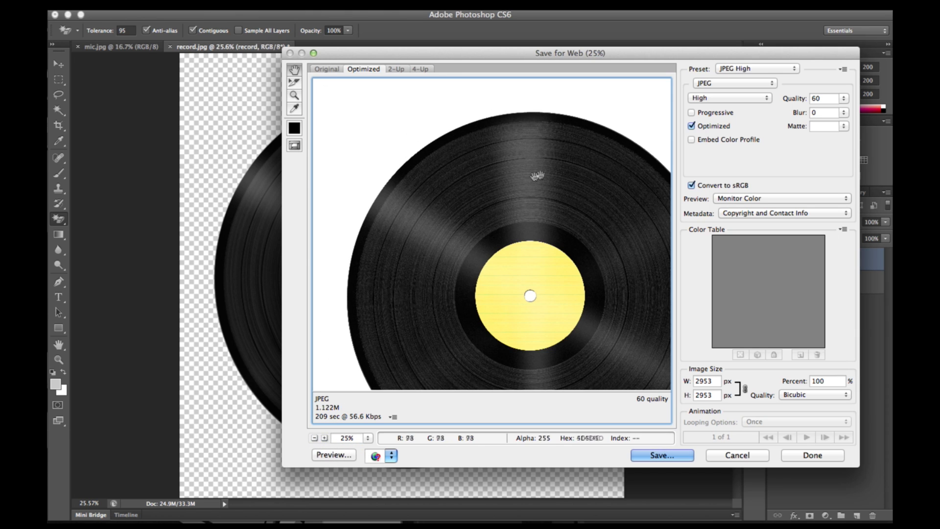
- Set the export format to GIF and save the image as background.gif on the Desktop
{"action": "left_click", "coordinate": [720, 84]}
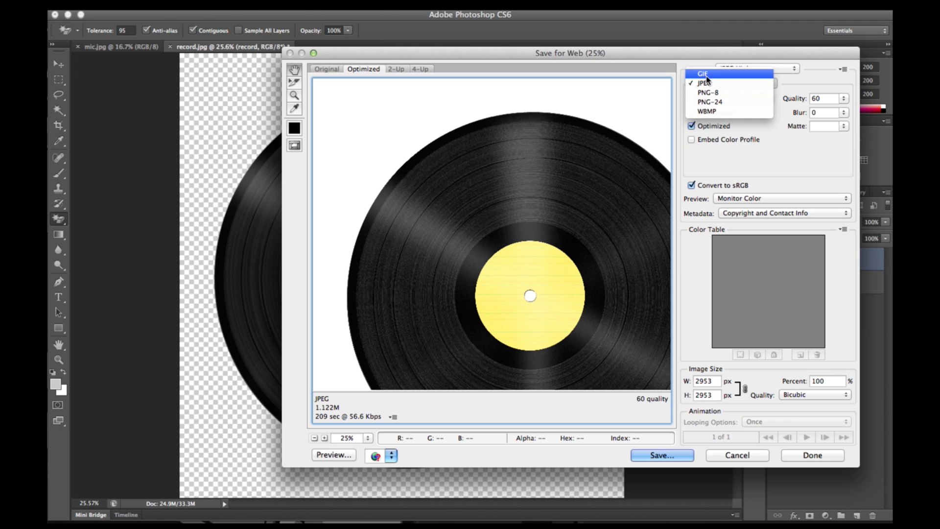
{"action": "left_click", "coordinate": [703, 74]}
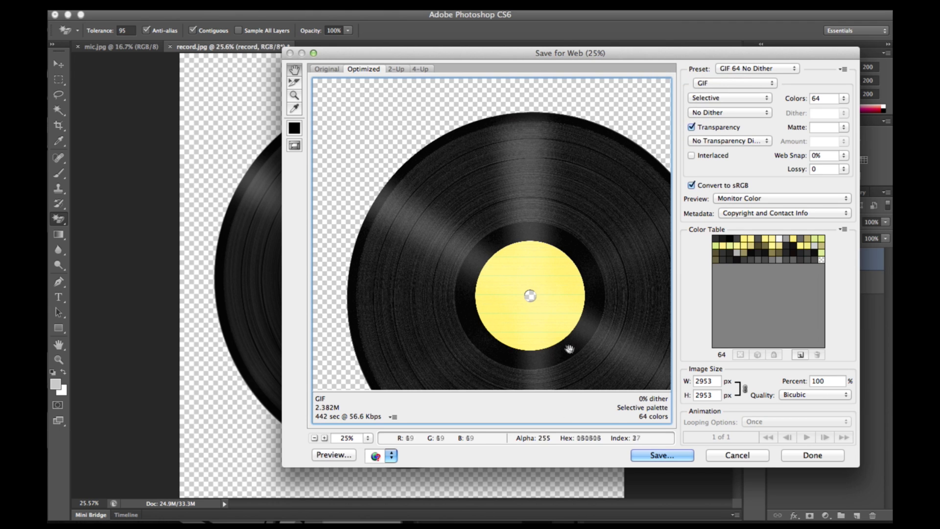
{"action": "left_click", "coordinate": [667, 456]}
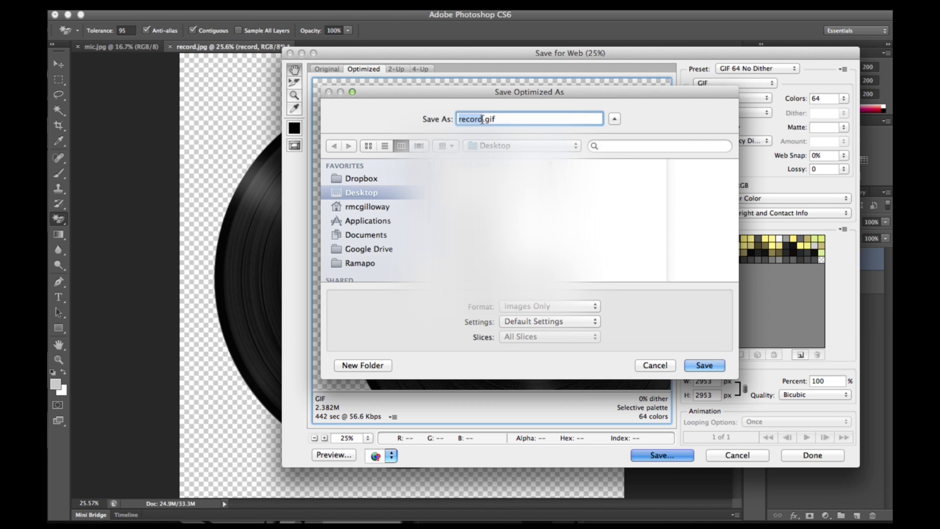
{"action": "type", "text": "background"}
{"action": "left_click", "coordinate": [704, 365]}
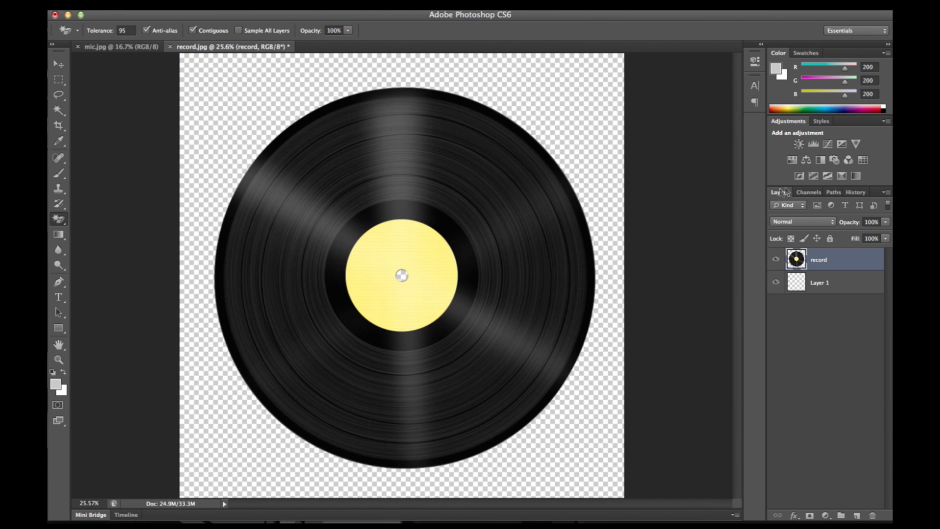
- Revert record.jpg to its original opened state through its history
{"action": "left_click", "coordinate": [857, 191]}
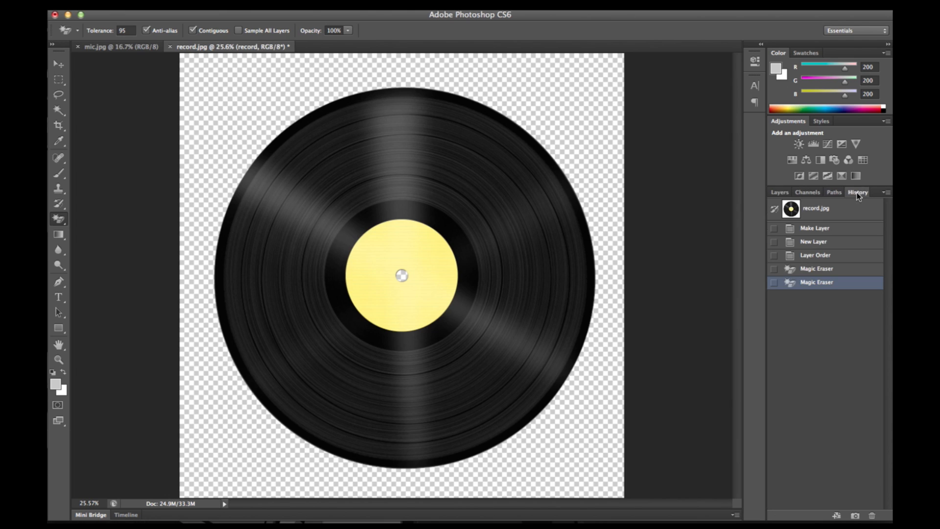
{"action": "left_click", "coordinate": [809, 210]}
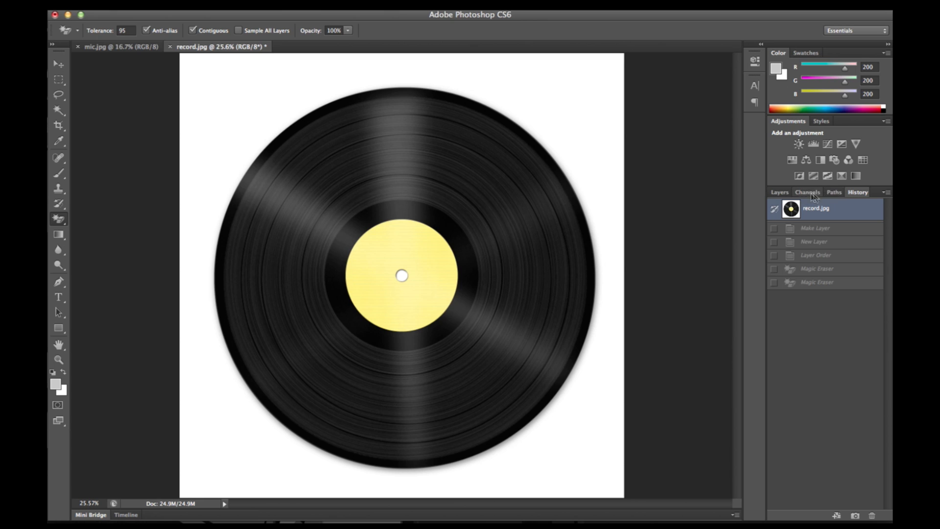
- Convert the locked Background layer of record.jpg into an editable layer named "record"
{"action": "left_click", "coordinate": [778, 193]}
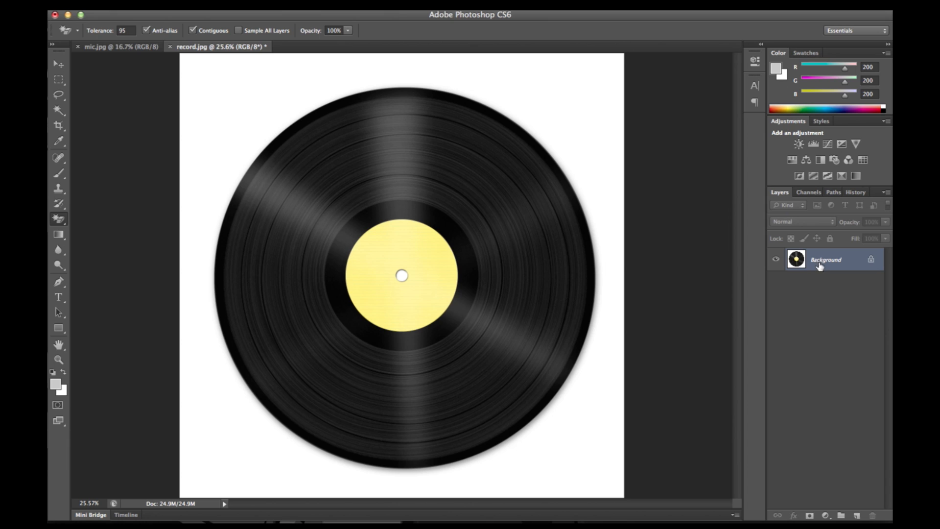
{"action": "double_click", "coordinate": [797, 260]}
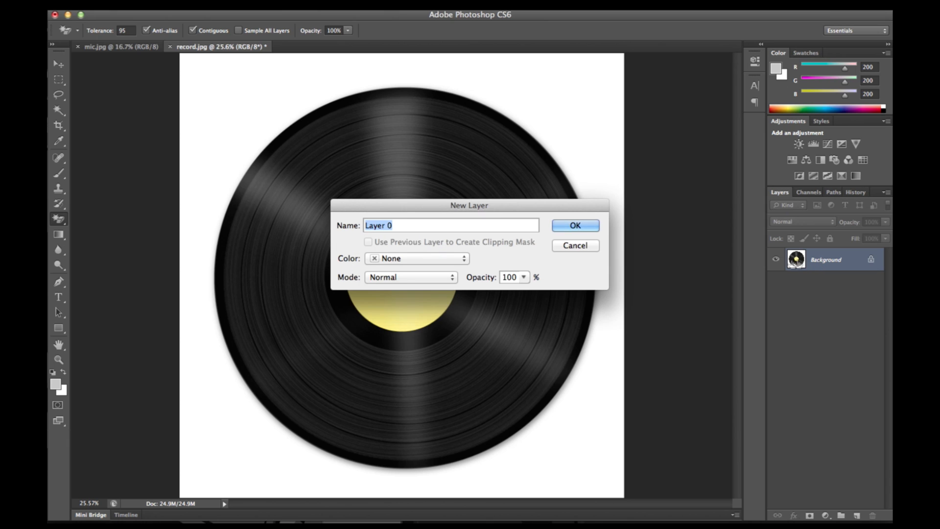
{"action": "type", "text": "record"}
{"action": "key", "text": "Return"}
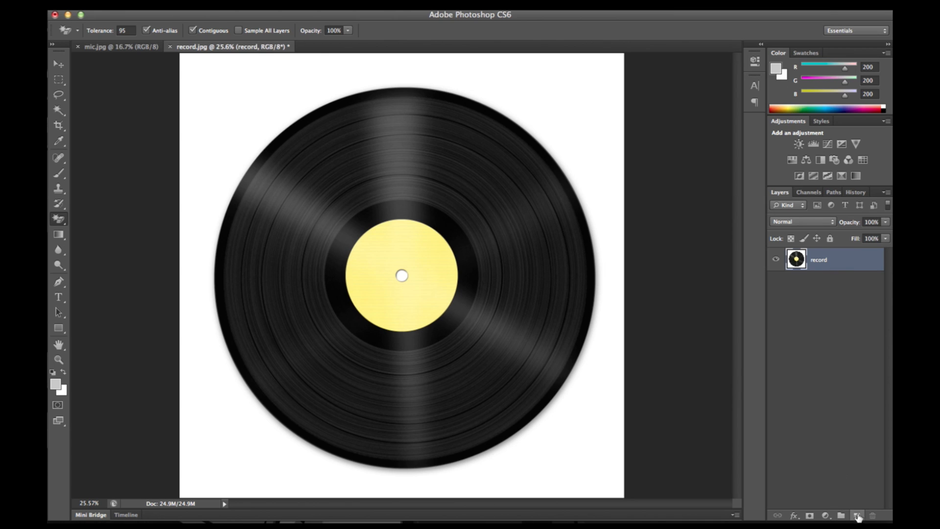
- Add a new empty layer beneath the record layer and make the record layer active again
{"action": "left_click", "coordinate": [857, 516]}
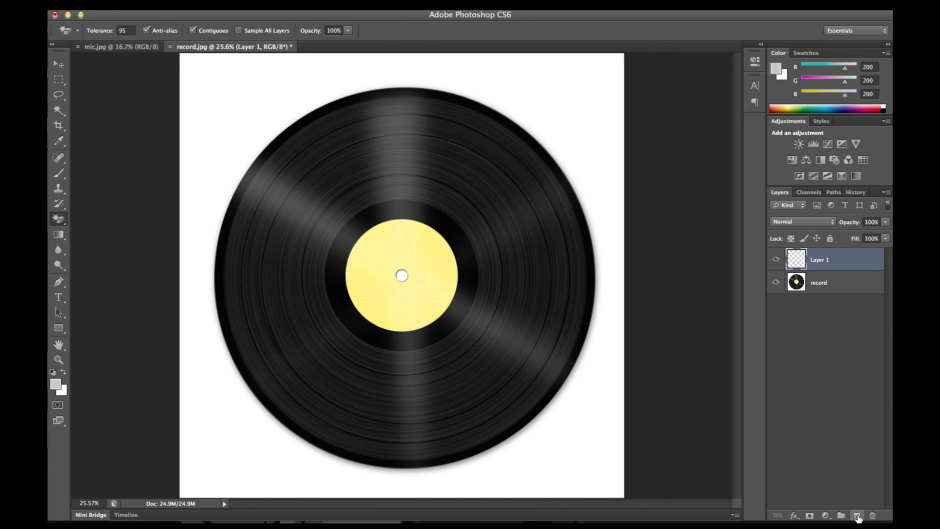
{"action": "left_click_drag", "start_coordinate": [821, 263], "coordinate": [823, 296]}
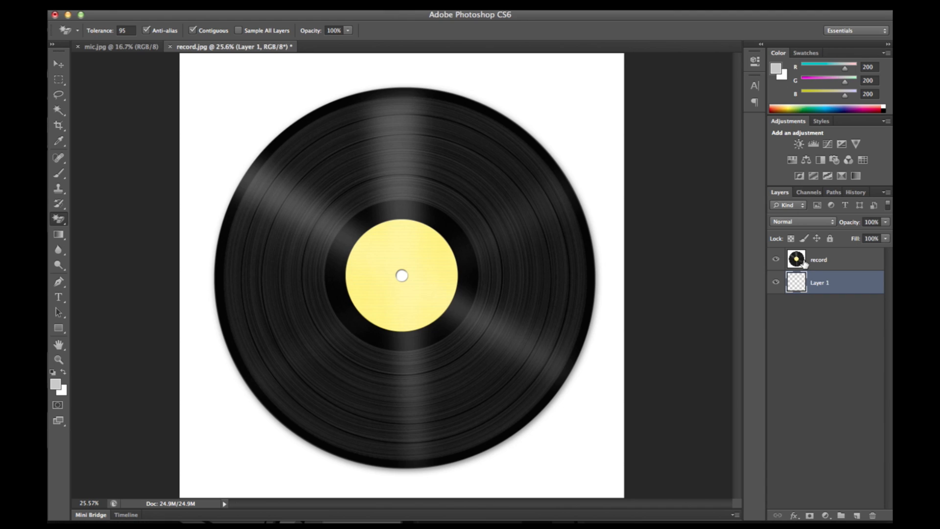
{"action": "left_click", "coordinate": [802, 262]}
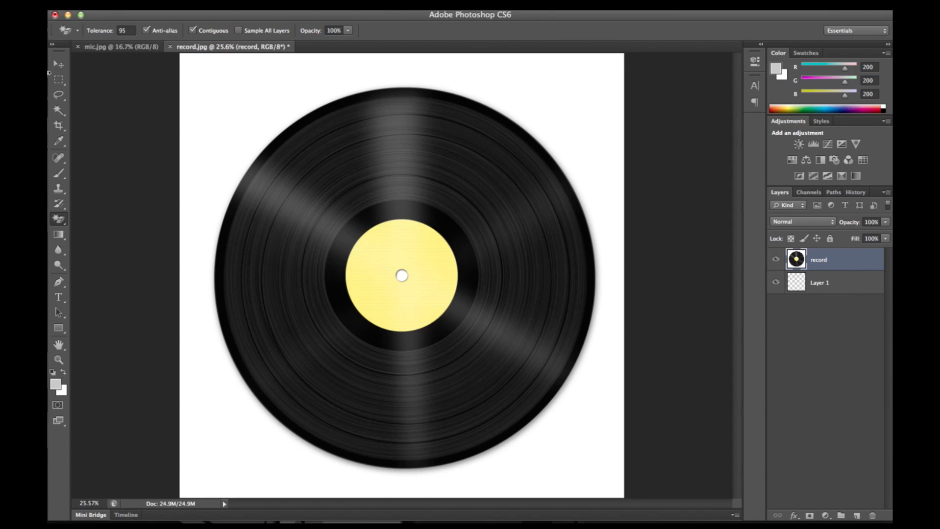
- Remove the white background and the record's centre hole using the Magic Wand with a tolerance of 95
{"action": "left_click", "coordinate": [62, 116]}
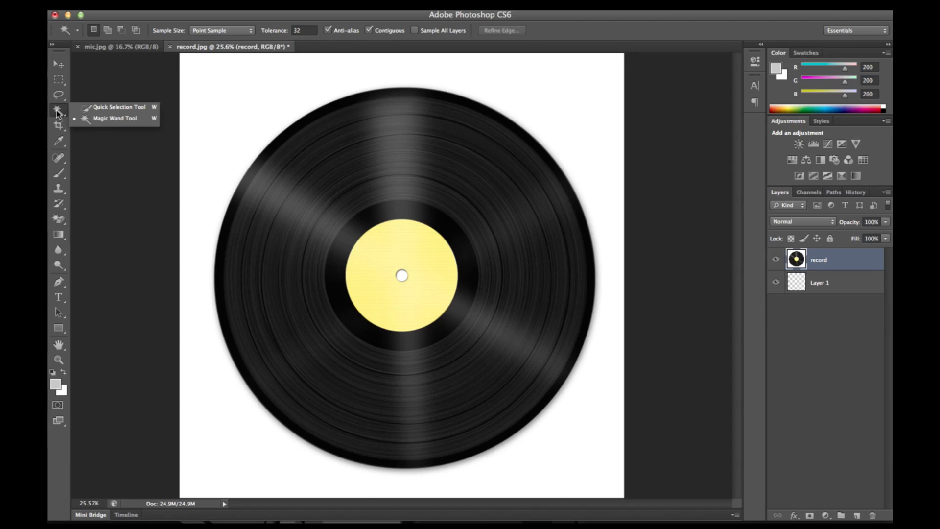
{"action": "left_click", "coordinate": [57, 114]}
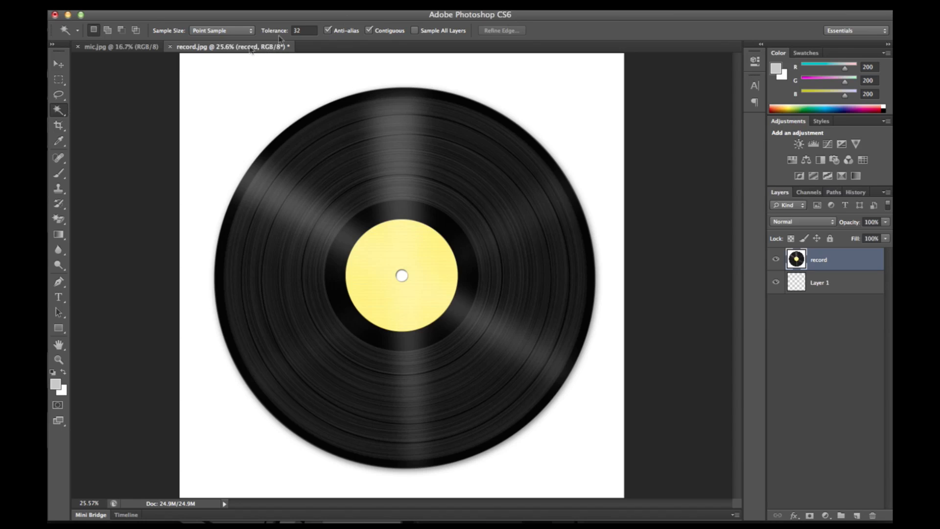
{"action": "left_click", "coordinate": [310, 30]}
{"action": "double_click", "coordinate": [307, 29]}
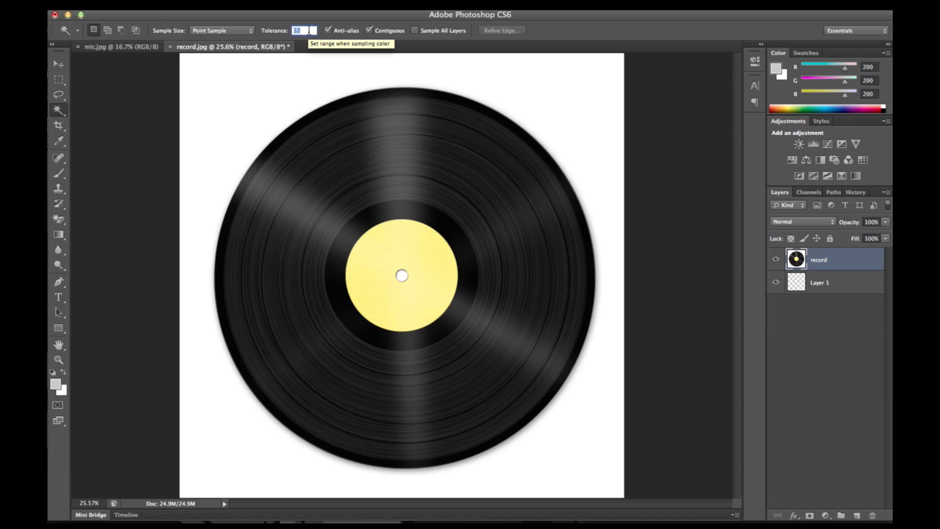
{"action": "type", "text": "95"}
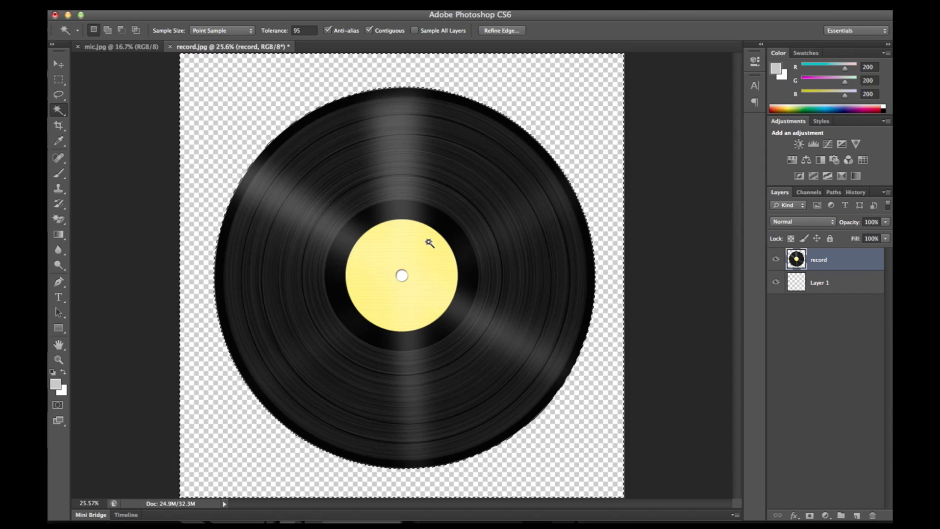
{"action": "key", "text": "shift"}
{"action": "left_click", "coordinate": [401, 276], "text": "shift"}
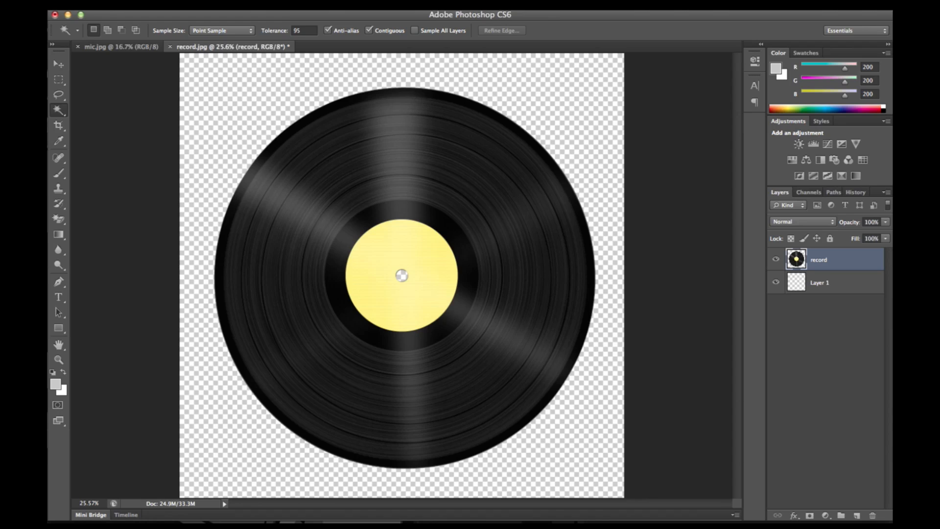
- Open the Save for Web export of the cut-out record and set its format to PNG-24
{"action": "left_click", "coordinate": [136, 3]}
{"action": "left_click", "coordinate": [185, 161]}
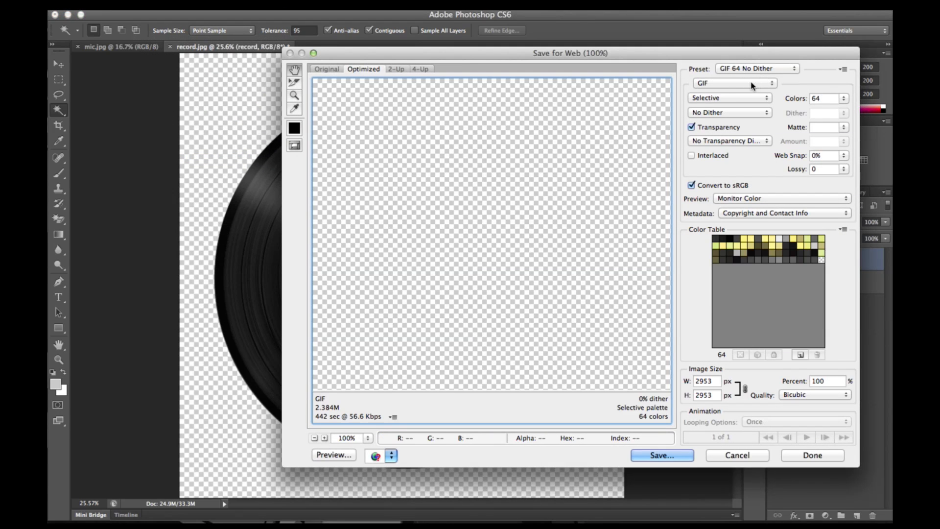
{"action": "left_click", "coordinate": [314, 438]}
{"action": "left_click", "coordinate": [314, 439]}
{"action": "left_click", "coordinate": [314, 439]}
{"action": "left_click", "coordinate": [315, 438]}
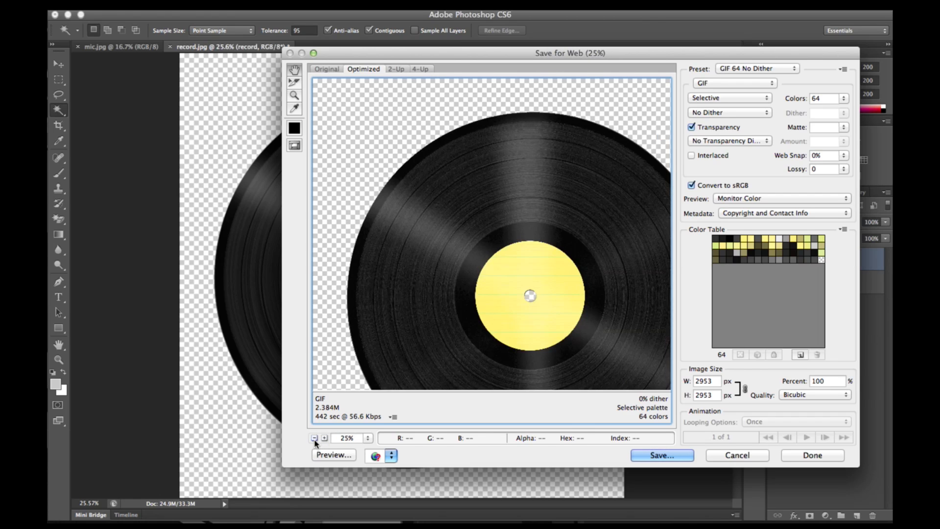
{"action": "left_click", "coordinate": [314, 439]}
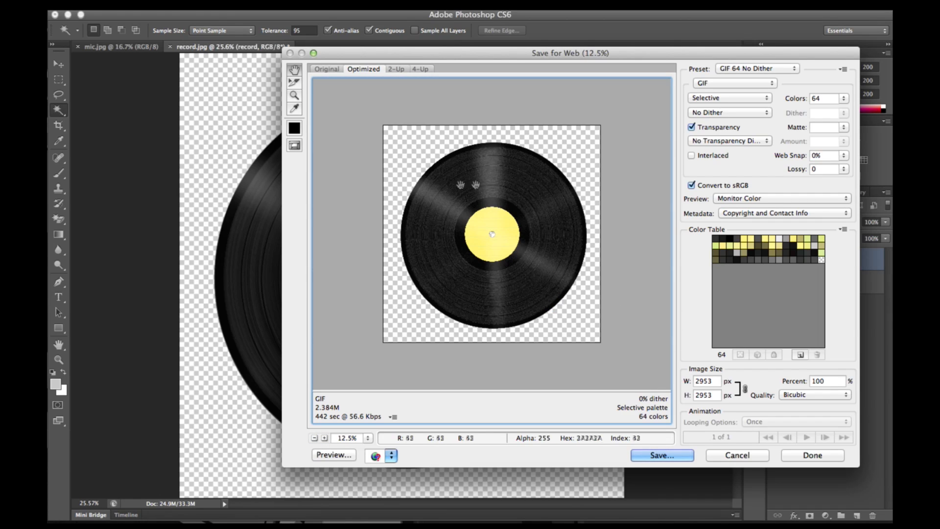
{"action": "left_click", "coordinate": [732, 84]}
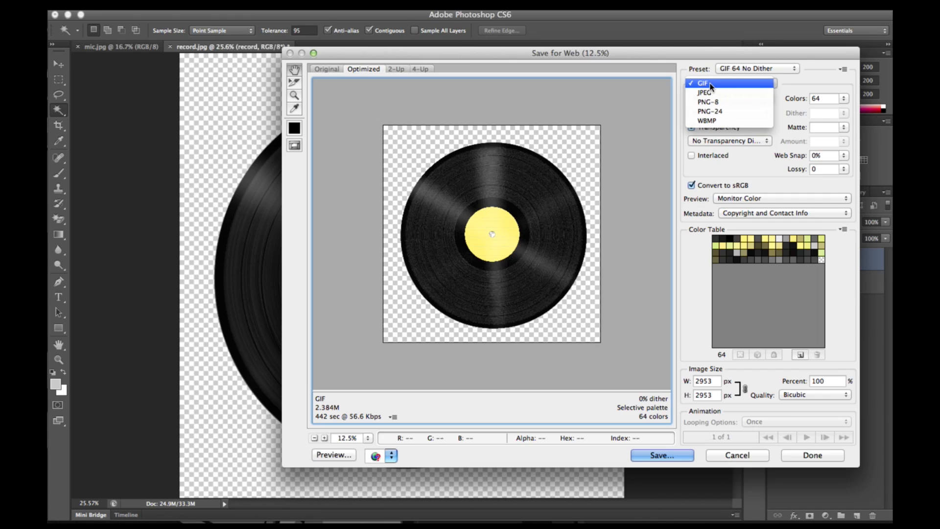
{"action": "left_click", "coordinate": [711, 87]}
{"action": "left_click", "coordinate": [711, 84]}
{"action": "left_click", "coordinate": [714, 112]}
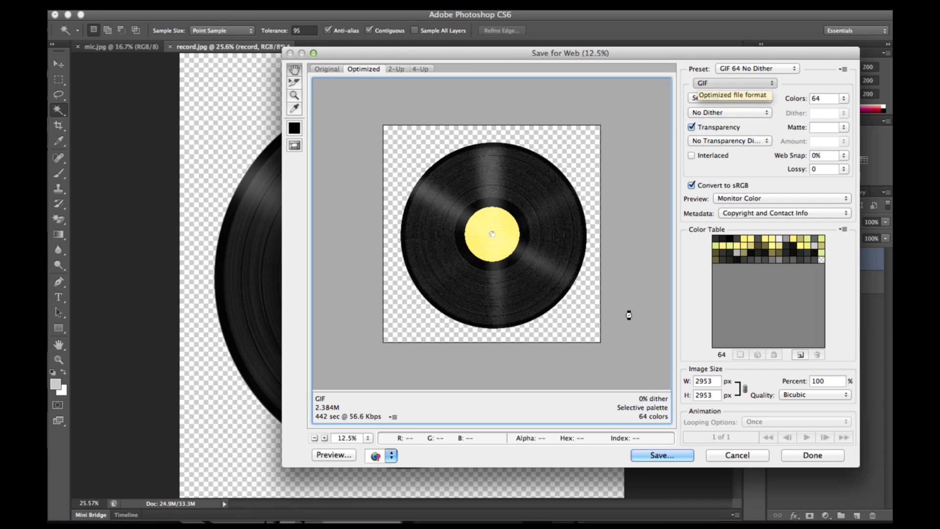
- Save the exported record image as background.png on the Desktop
{"action": "left_click", "coordinate": [663, 455]}
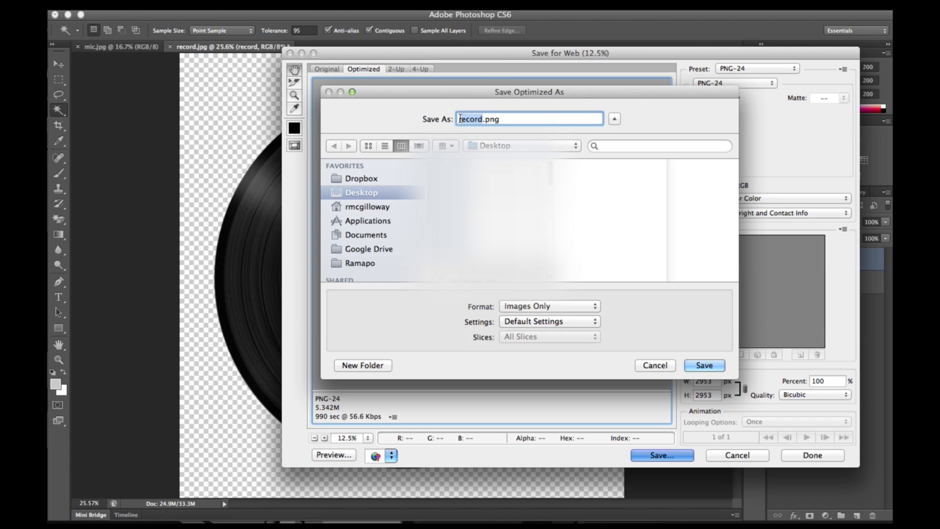
{"action": "type", "text": "background"}
{"action": "left_click", "coordinate": [700, 366]}
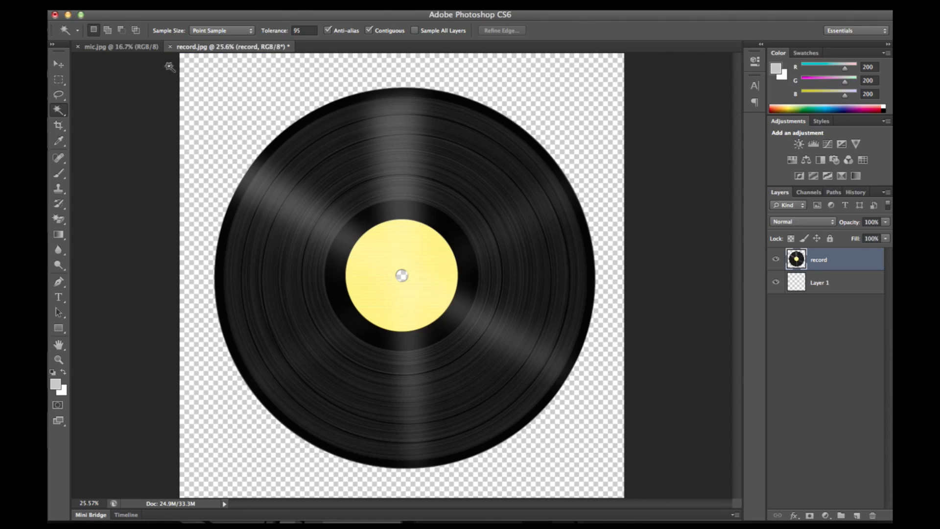
- Switch to mic.jpg and convert its locked Background layer into an editable layer named "mic"
{"action": "left_click", "coordinate": [115, 47]}
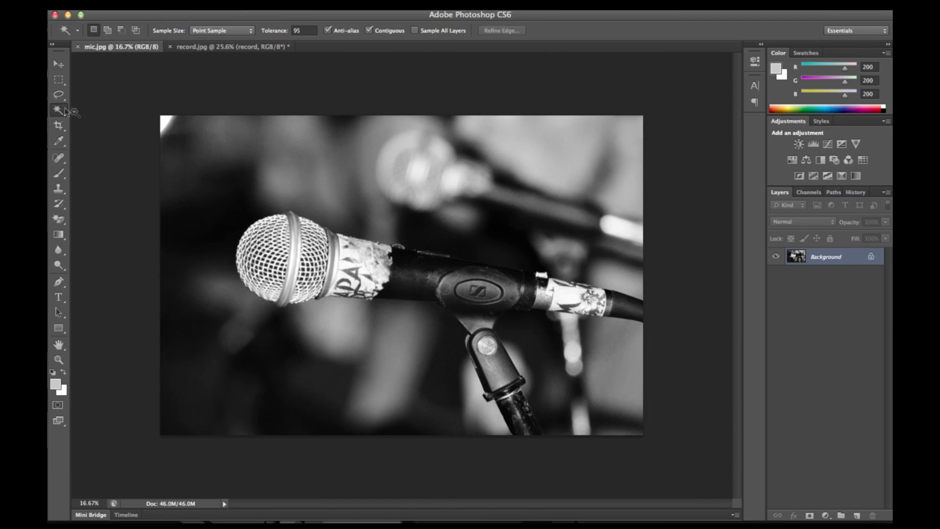
{"action": "left_click", "coordinate": [64, 219]}
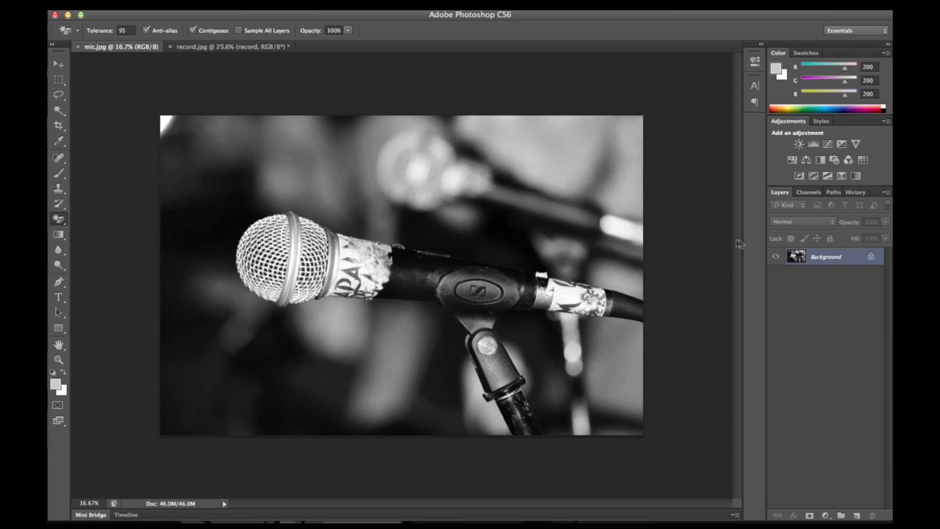
{"action": "double_click", "coordinate": [798, 257]}
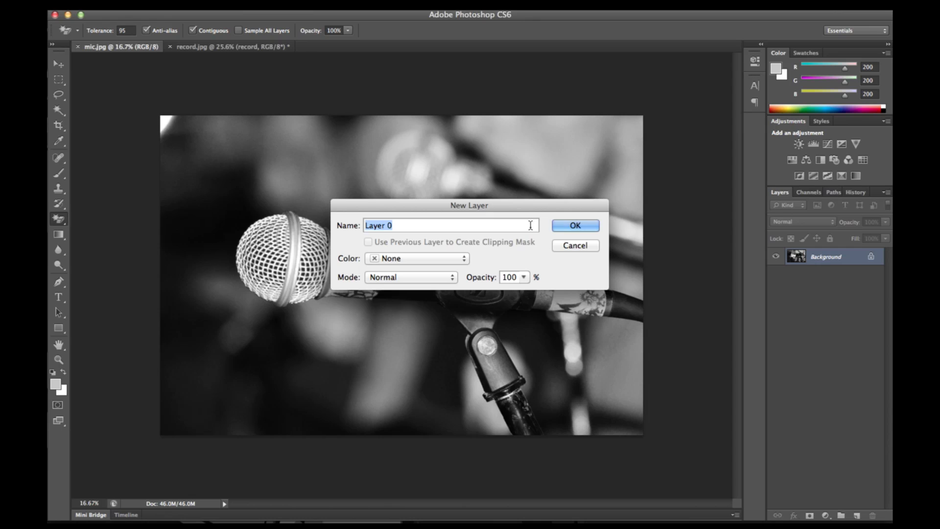
{"action": "type", "text": "mic"}
{"action": "key", "text": "Return"}
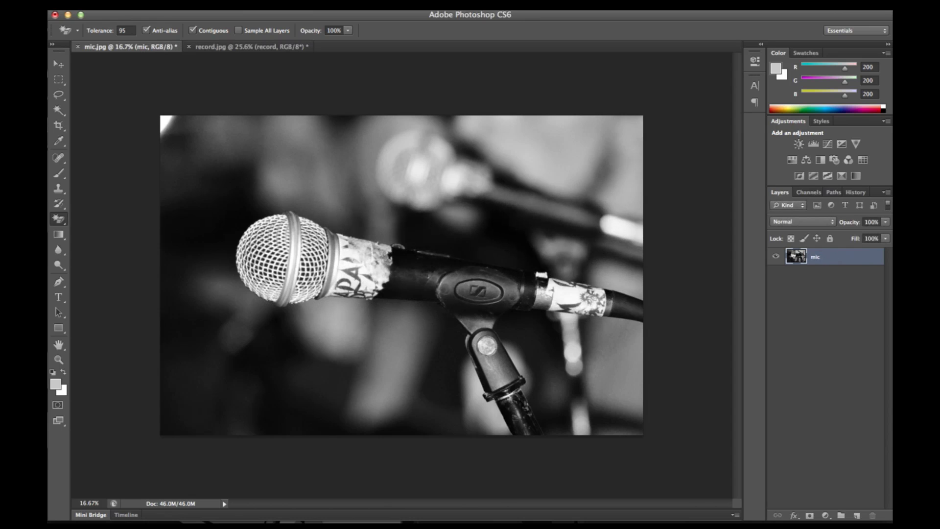
- Add a new empty layer beneath the mic layer and make the mic layer active again
{"action": "left_click", "coordinate": [857, 516]}
{"action": "left_click_drag", "start_coordinate": [801, 260], "coordinate": [802, 279]}
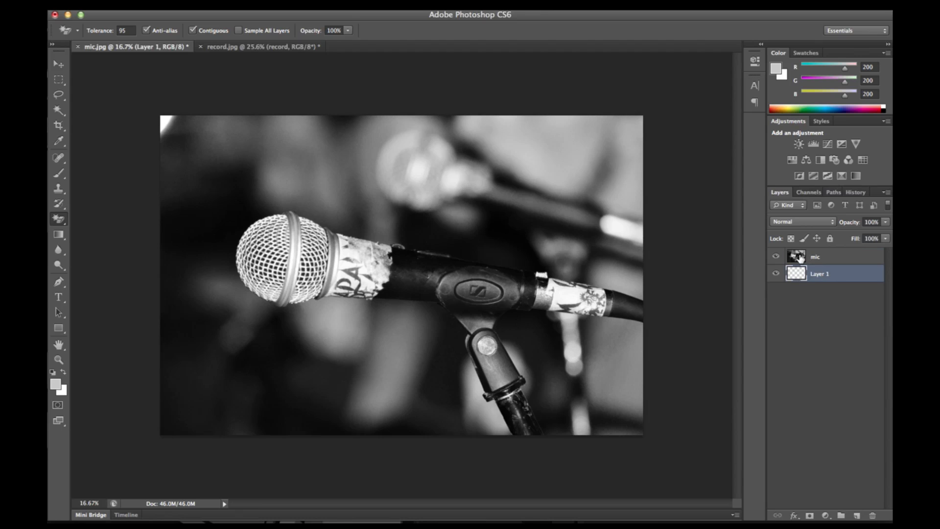
{"action": "left_click", "coordinate": [800, 257]}
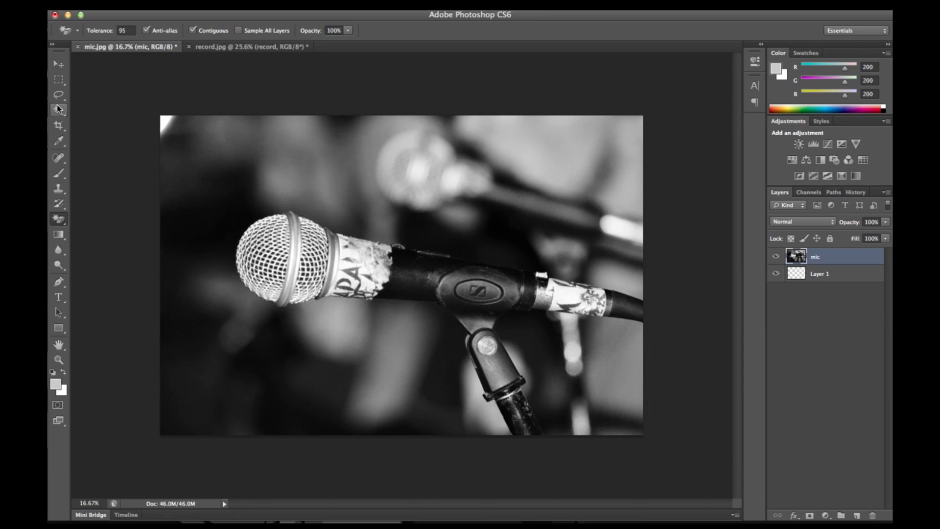
- Start a Pen tool path at the cable's upper edge on the image border and trace the top of the microphone body
{"action": "left_click", "coordinate": [59, 283]}
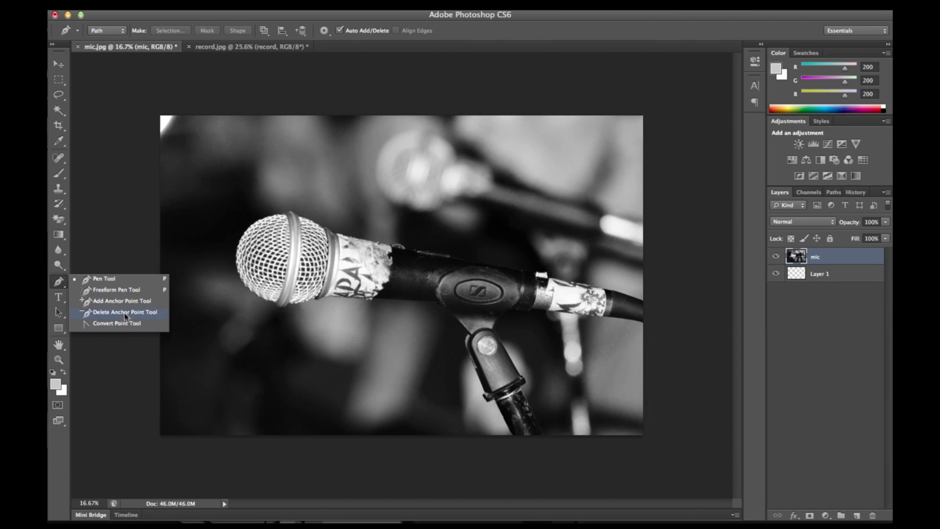
{"action": "left_click", "coordinate": [87, 279]}
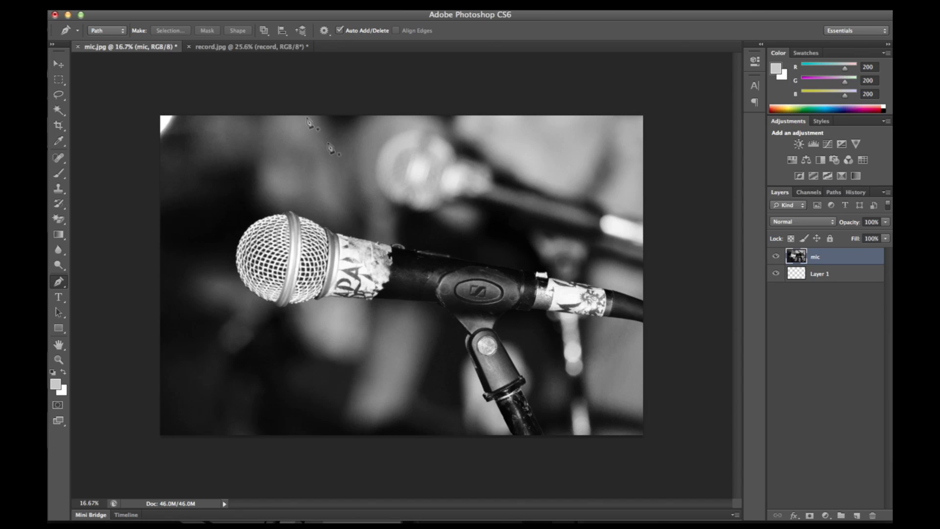
{"action": "left_click", "coordinate": [58, 360]}
{"action": "left_click", "coordinate": [506, 287]}
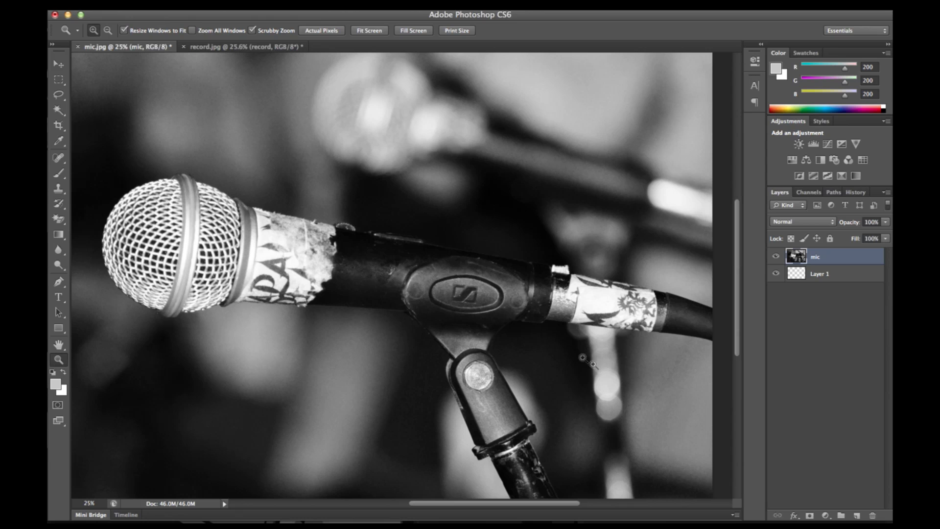
{"action": "scroll", "coordinate": [586, 355], "scroll_direction": "down", "scroll_amount": 3}
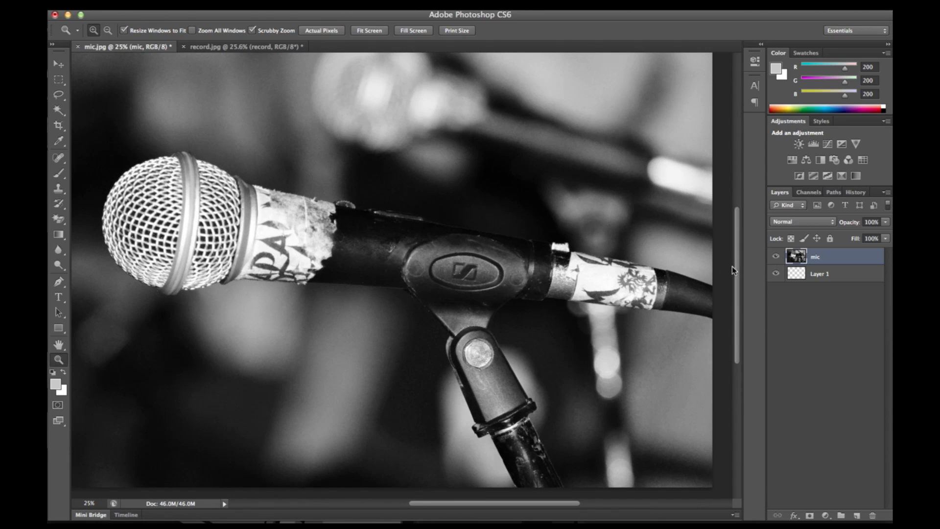
{"action": "left_click", "coordinate": [59, 282]}
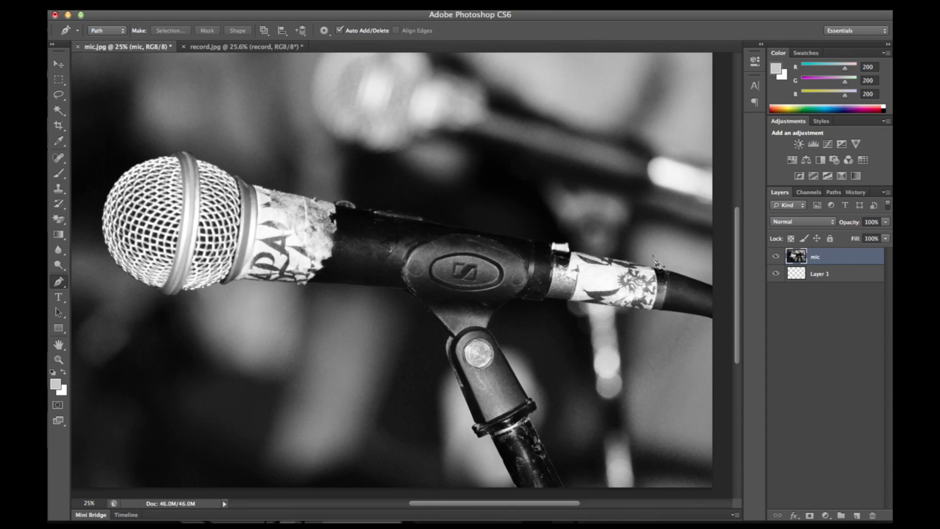
{"action": "left_click", "coordinate": [713, 289]}
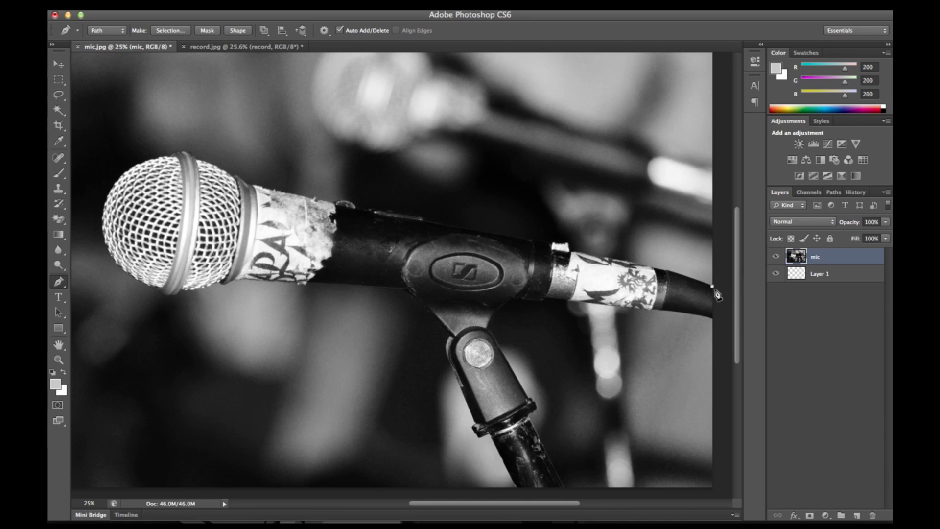
{"action": "left_click", "coordinate": [667, 271]}
{"action": "left_click", "coordinate": [534, 241]}
{"action": "left_click", "coordinate": [425, 221]}
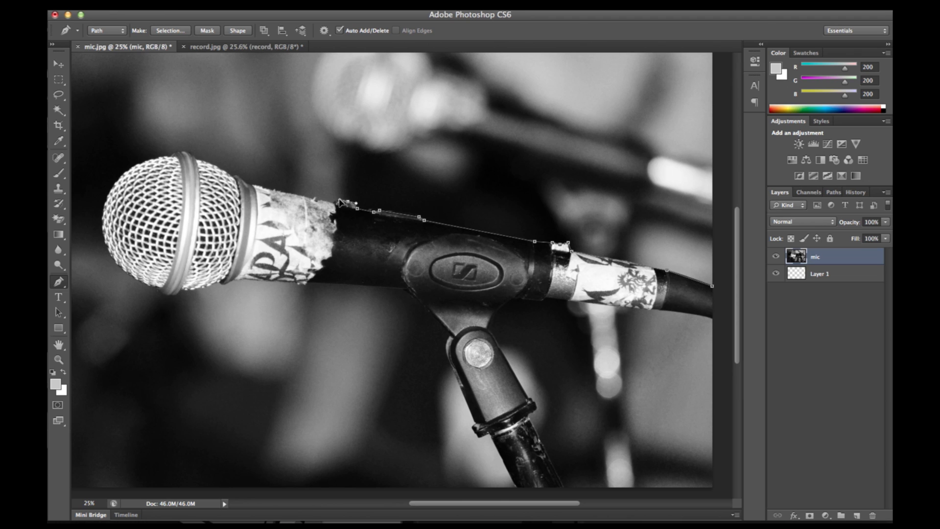
{"action": "mouse_move", "coordinate": [340, 200]}
{"action": "left_mouse_down"}
{"action": "mouse_move", "coordinate": [294, 202]}
{"action": "mouse_move", "coordinate": [315, 250]}
{"action": "mouse_move", "coordinate": [347, 265]}
{"action": "mouse_move", "coordinate": [326, 202]}
{"action": "mouse_move", "coordinate": [333, 200]}
{"action": "left_mouse_up"}
- Continue the path over the taped neck and around the microphone grille, curving its front, to the underside of the metal ring
{"action": "left_click", "coordinate": [249, 184]}
{"action": "left_click", "coordinate": [234, 176]}
{"action": "left_click", "coordinate": [215, 165]}
{"action": "left_click", "coordinate": [196, 158]}
{"action": "left_click", "coordinate": [191, 153]}
{"action": "left_click", "coordinate": [178, 152]}
{"action": "left_click_drag", "start_coordinate": [103, 211], "coordinate": [91, 266]}
{"action": "left_click", "coordinate": [158, 292]}
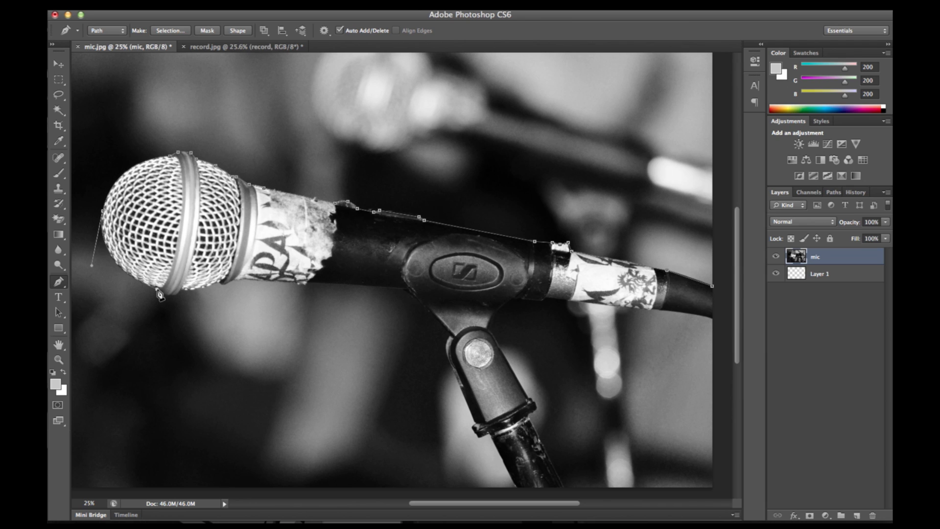
{"action": "left_click", "coordinate": [166, 296]}
{"action": "left_click", "coordinate": [175, 295]}
- Extend the path along the underside of the grille, taped neck and microphone body up to the clip holder
{"action": "left_click", "coordinate": [181, 292]}
{"action": "left_click", "coordinate": [202, 289]}
{"action": "left_click", "coordinate": [224, 284]}
{"action": "left_click", "coordinate": [234, 281]}
{"action": "left_click", "coordinate": [304, 283]}
{"action": "left_click", "coordinate": [350, 285]}
{"action": "left_click", "coordinate": [409, 289]}
- Trace the path down the left side of the clip and stand and across the stand at the image's lower edge
{"action": "left_click", "coordinate": [450, 334]}
{"action": "left_click", "coordinate": [445, 347]}
{"action": "left_click", "coordinate": [469, 411]}
{"action": "left_click", "coordinate": [473, 427]}
{"action": "left_click", "coordinate": [479, 437]}
{"action": "left_click", "coordinate": [488, 433]}
{"action": "left_click", "coordinate": [517, 487]}
{"action": "left_click", "coordinate": [564, 487]}
- Bring the path back up the right side of the stand and clip to the underside of the microphone body
{"action": "left_click", "coordinate": [531, 411]}
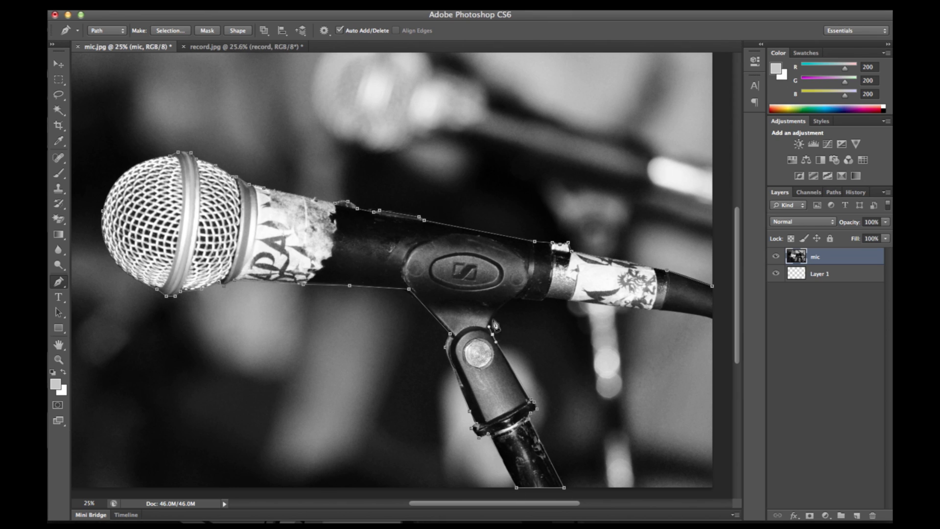
{"action": "left_click", "coordinate": [524, 390]}
{"action": "left_click", "coordinate": [504, 358]}
{"action": "left_click", "coordinate": [489, 332]}
{"action": "left_click", "coordinate": [492, 317]}
{"action": "left_click", "coordinate": [512, 301]}
- Trace the underside of the microphone's rear end and cable to the image border and close the path at its starting point
{"action": "left_click", "coordinate": [534, 300]}
{"action": "left_click", "coordinate": [546, 299]}
{"action": "left_click", "coordinate": [589, 302]}
{"action": "left_click", "coordinate": [635, 308]}
{"action": "left_click", "coordinate": [654, 310]}
{"action": "left_click", "coordinate": [668, 312]}
{"action": "left_click", "coordinate": [696, 315]}
{"action": "left_click", "coordinate": [705, 317]}
{"action": "left_click", "coordinate": [712, 318]}
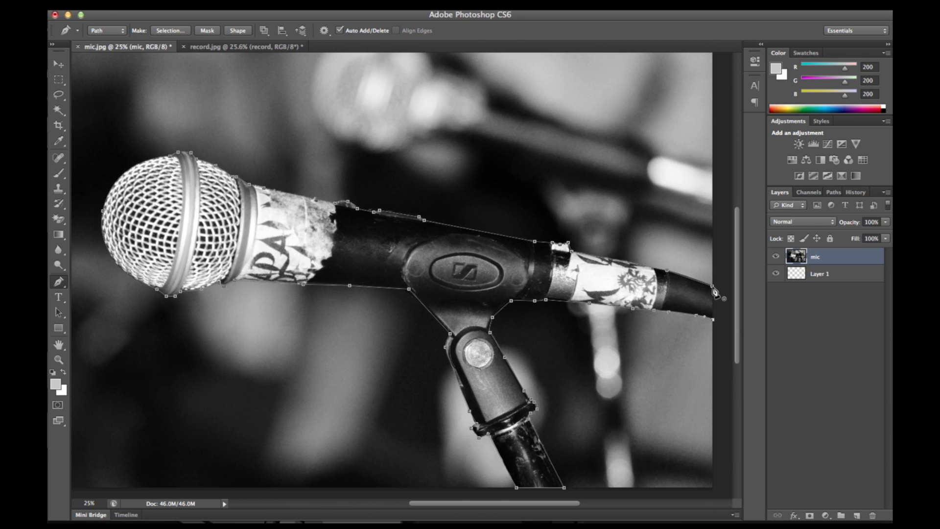
{"action": "left_click", "coordinate": [715, 292]}
- Convert the closed microphone path into a new anti-aliased selection with a feather radius of 0 pixels
{"action": "right_click", "coordinate": [377, 250]}
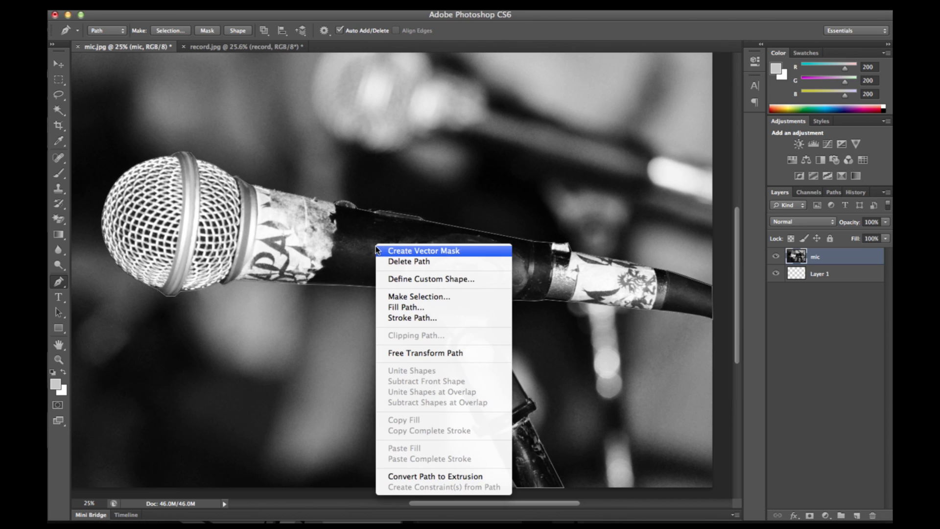
{"action": "left_click", "coordinate": [441, 297]}
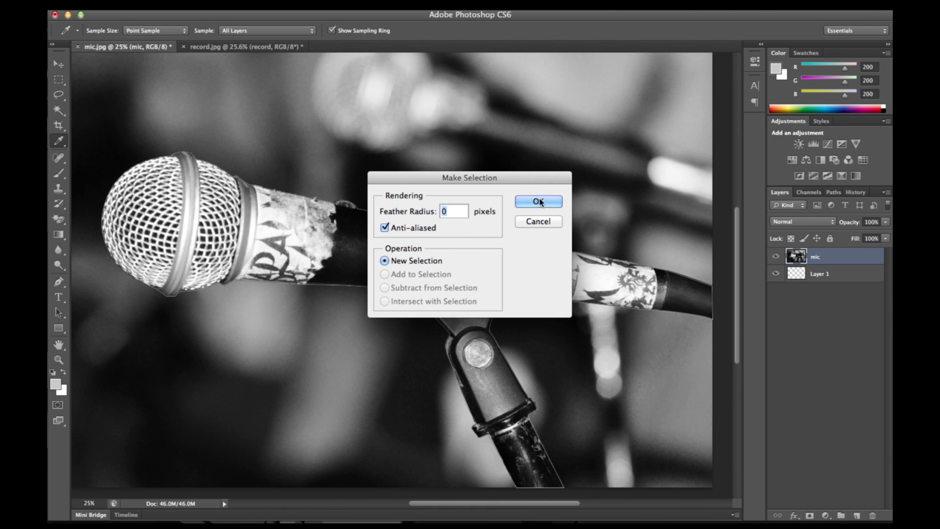
{"action": "left_click", "coordinate": [538, 202]}
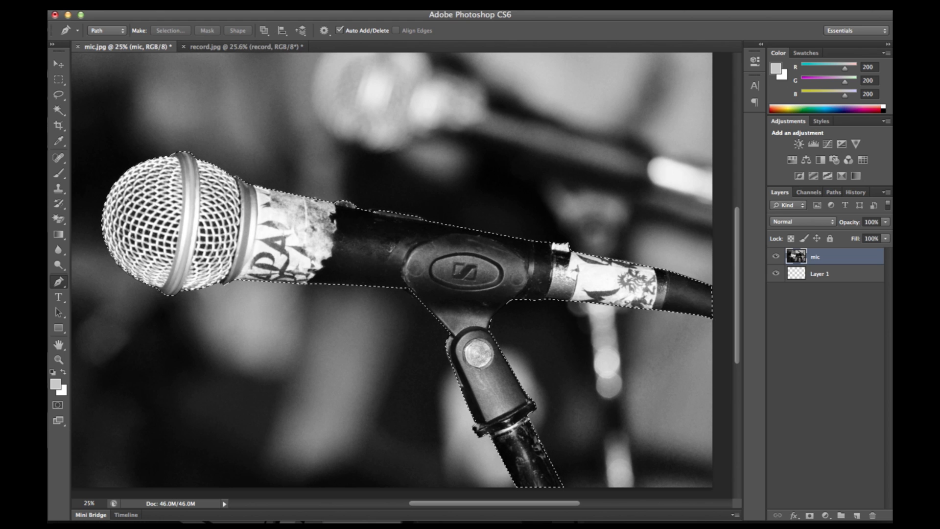
- Invert the selection, delete the background around the microphone and deselect
{"action": "left_click", "coordinate": [290, 5]}
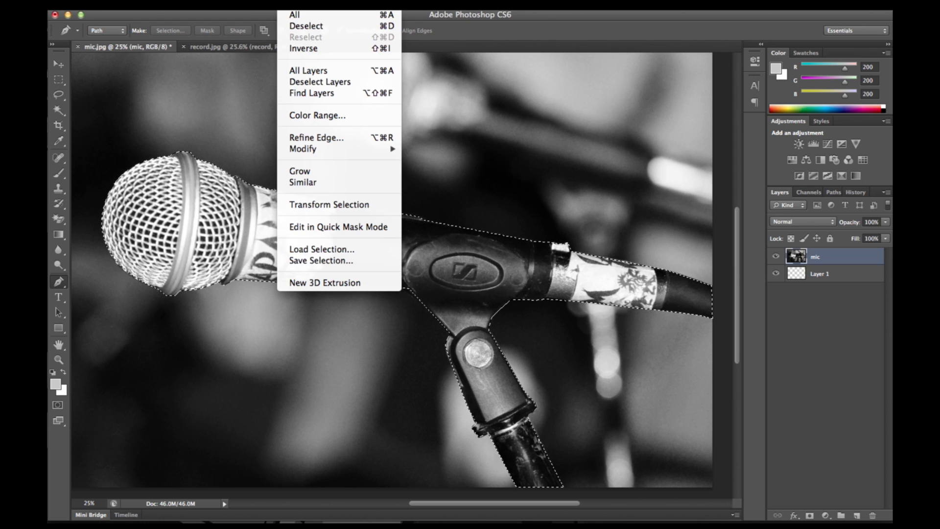
{"action": "left_click", "coordinate": [304, 49]}
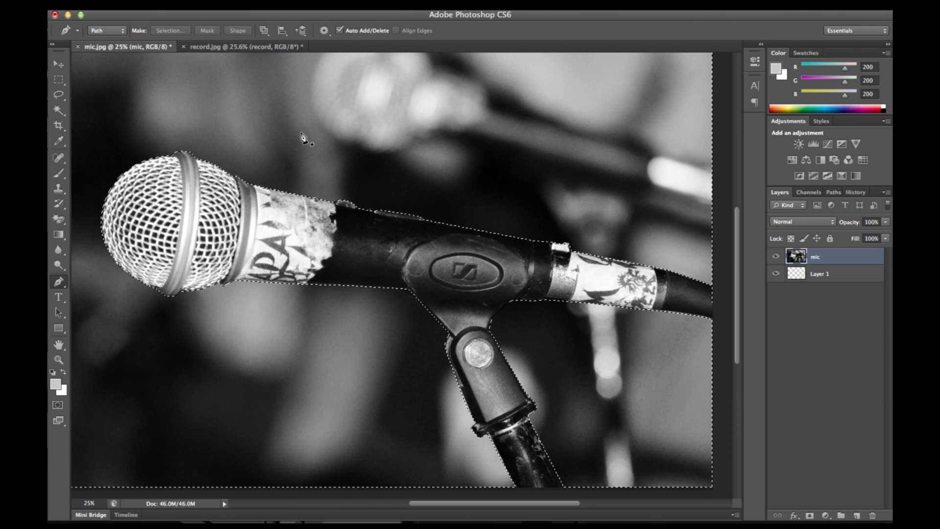
{"action": "key", "text": "Delete"}
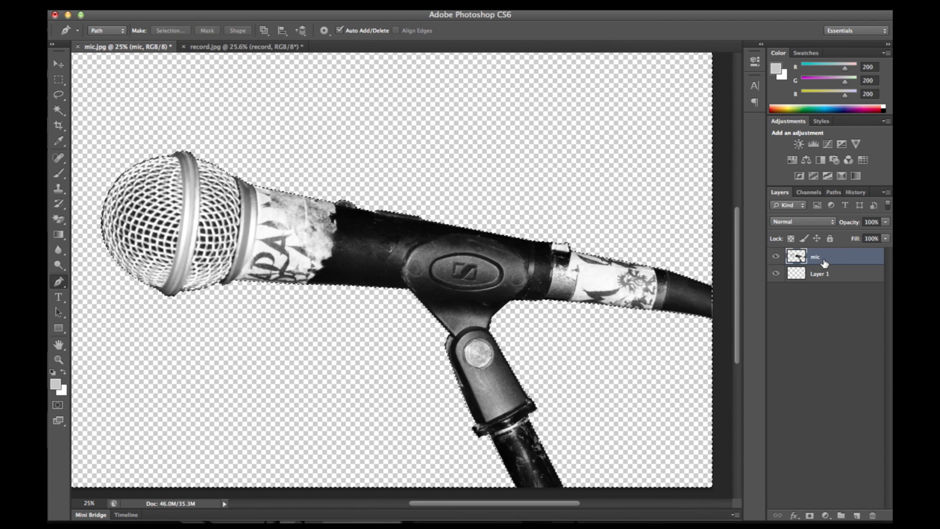
{"action": "key", "text": "super+d"}
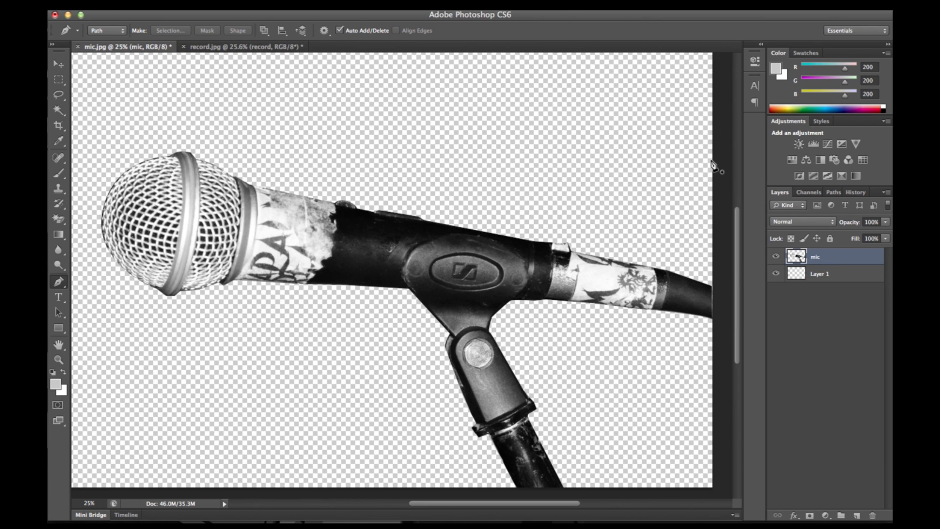
- Export the microphone for the web as a PNG-24 with transparency, saved to the Desktop as mic.png
{"action": "left_click", "coordinate": [138, 5]}
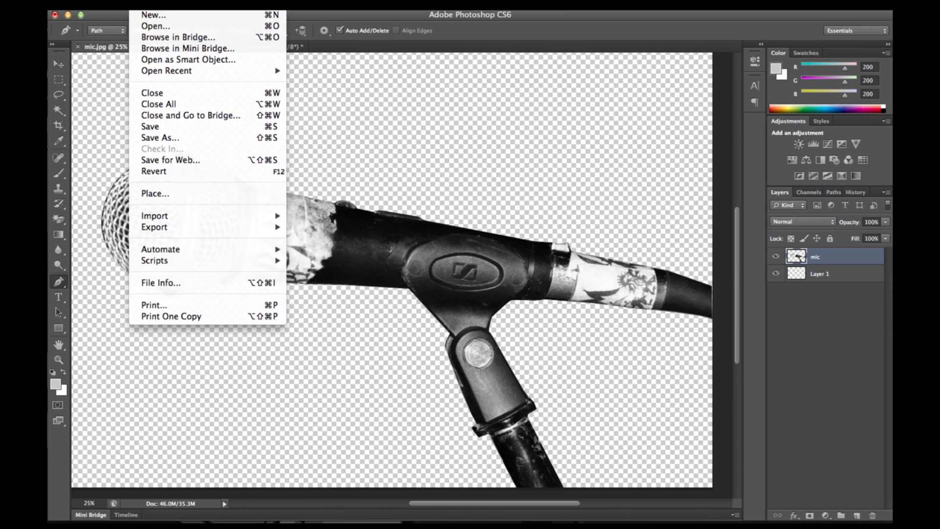
{"action": "left_click", "coordinate": [172, 161]}
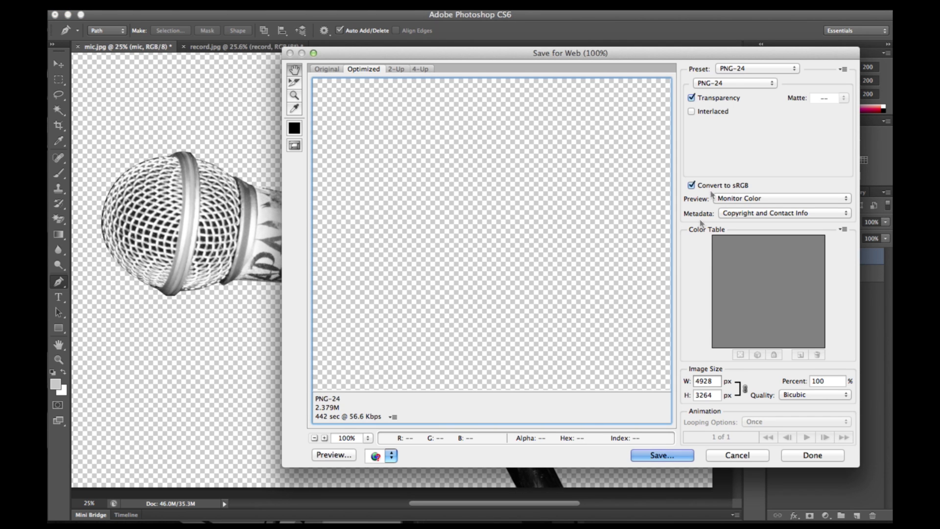
{"action": "left_click", "coordinate": [743, 71]}
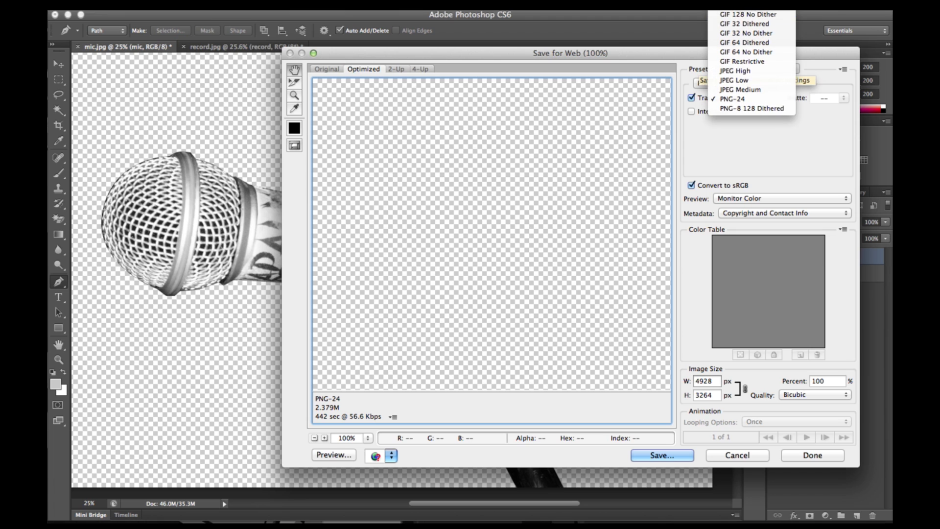
{"action": "left_click", "coordinate": [724, 100]}
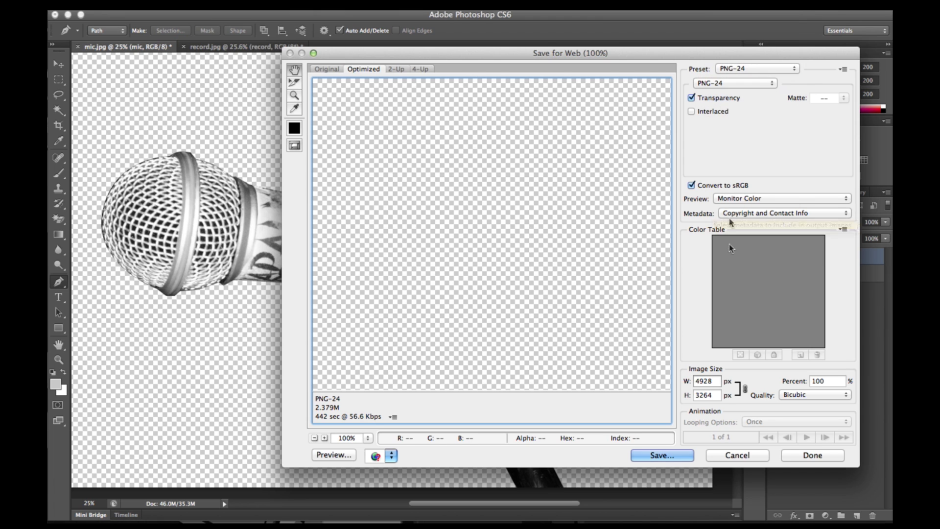
{"action": "left_click", "coordinate": [315, 438]}
{"action": "left_click", "coordinate": [314, 439]}
{"action": "left_click", "coordinate": [315, 438]}
{"action": "left_click", "coordinate": [314, 438]}
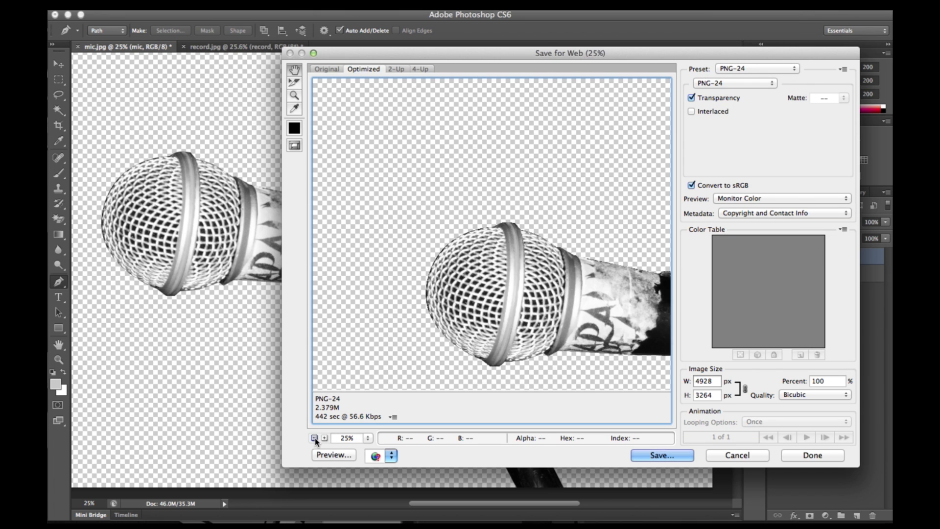
{"action": "left_click", "coordinate": [315, 438]}
{"action": "left_click", "coordinate": [314, 438]}
{"action": "left_click", "coordinate": [651, 457]}
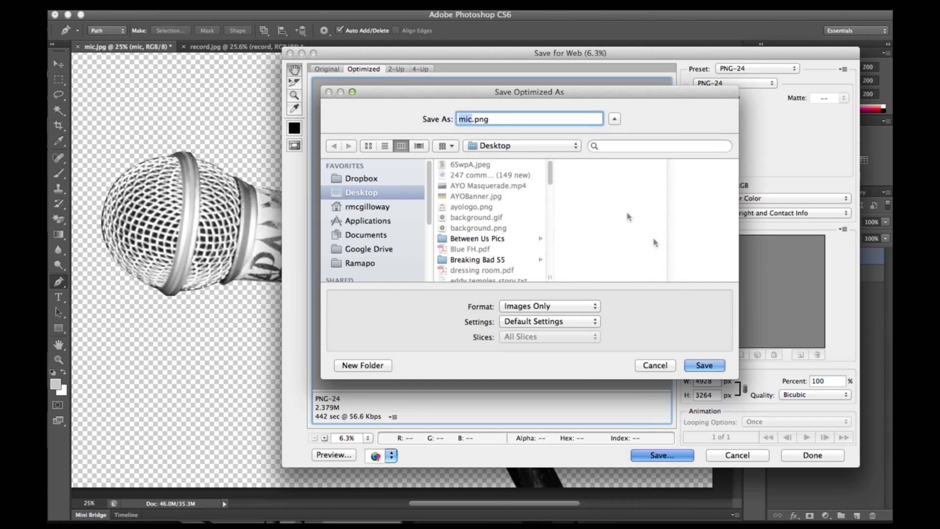
{"action": "left_click", "coordinate": [701, 365]}
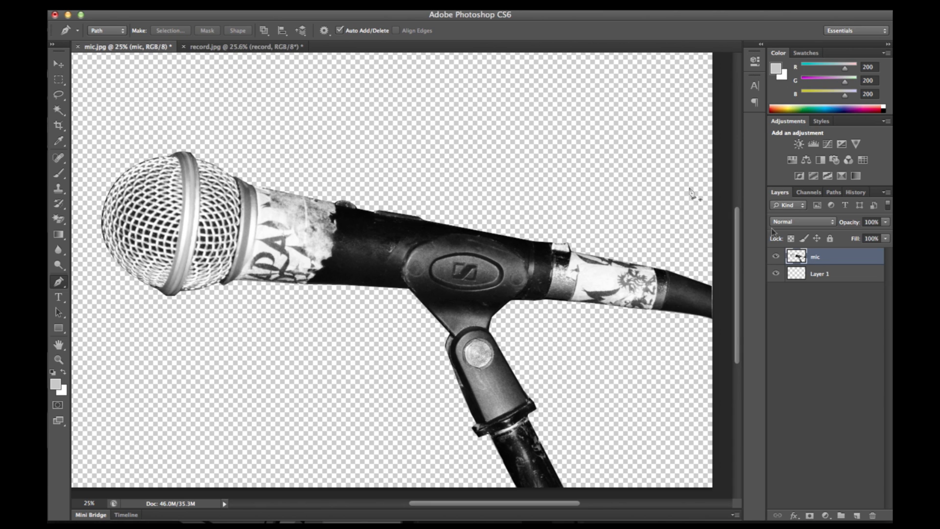
- Save a copy of the image to the Desktop in TIFF format as mic.tif, with layers excluded
{"action": "left_click", "coordinate": [139, 4]}
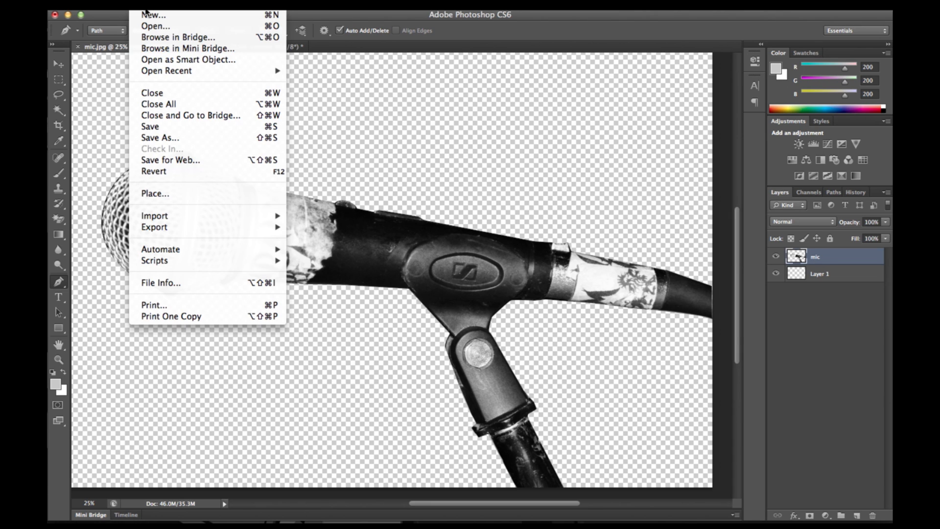
{"action": "left_click", "coordinate": [160, 135]}
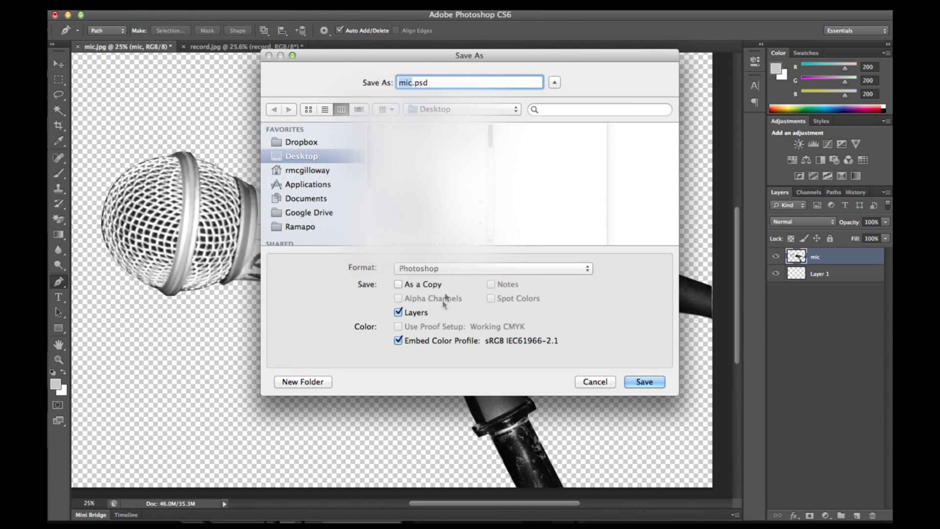
{"action": "left_click", "coordinate": [426, 268]}
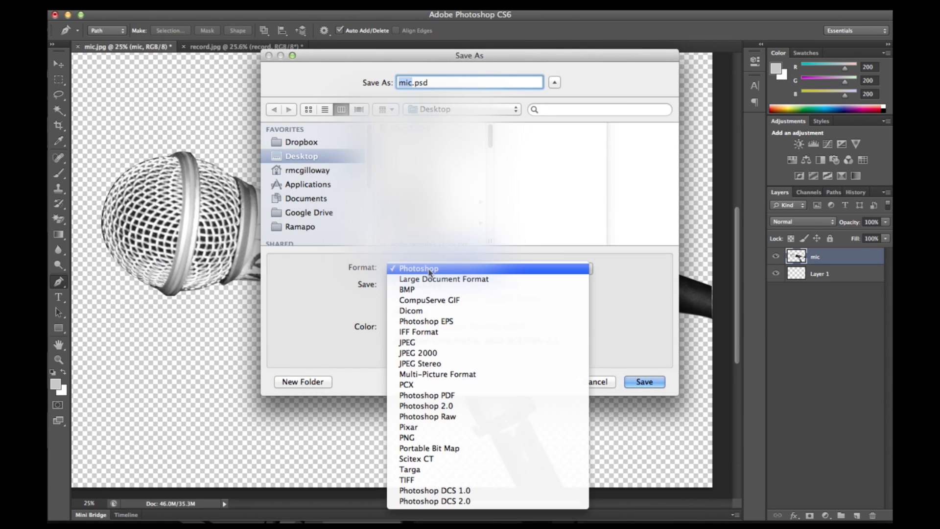
{"action": "left_click", "coordinate": [417, 481]}
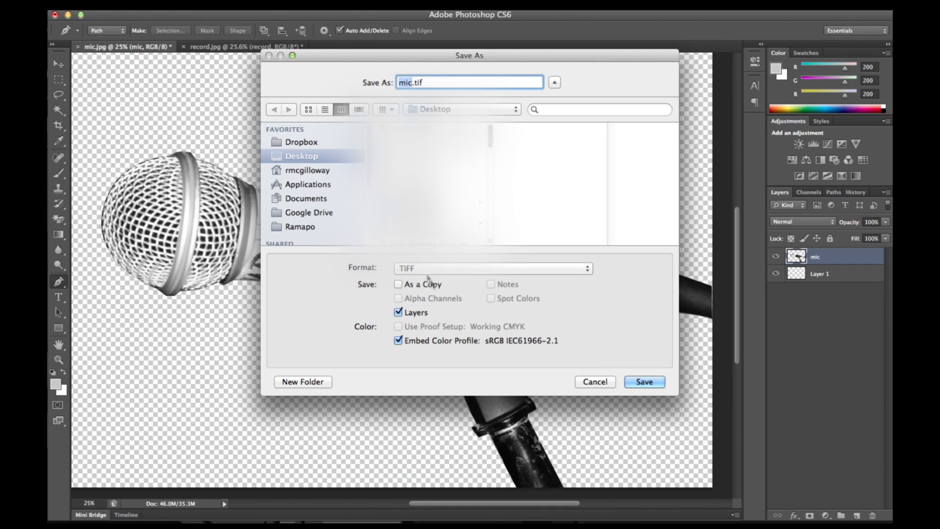
{"action": "left_click", "coordinate": [398, 312]}
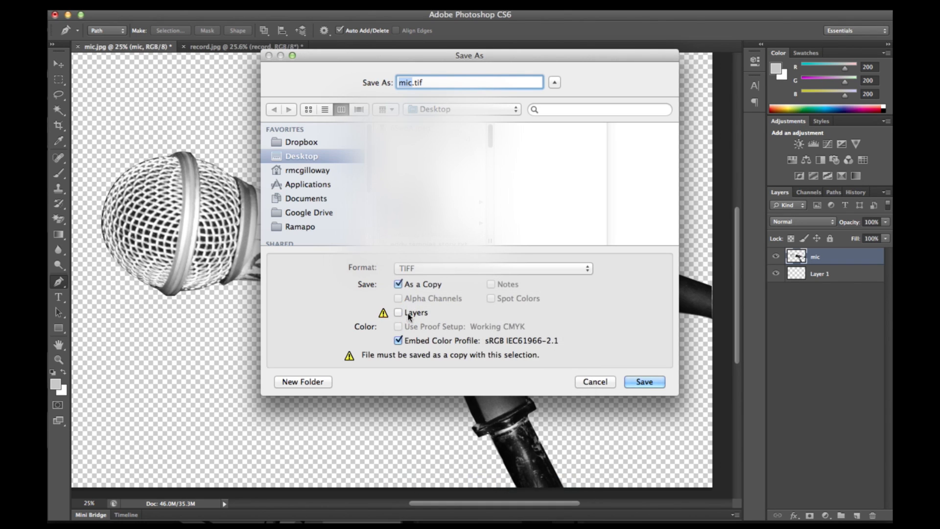
{"action": "left_click", "coordinate": [641, 385]}
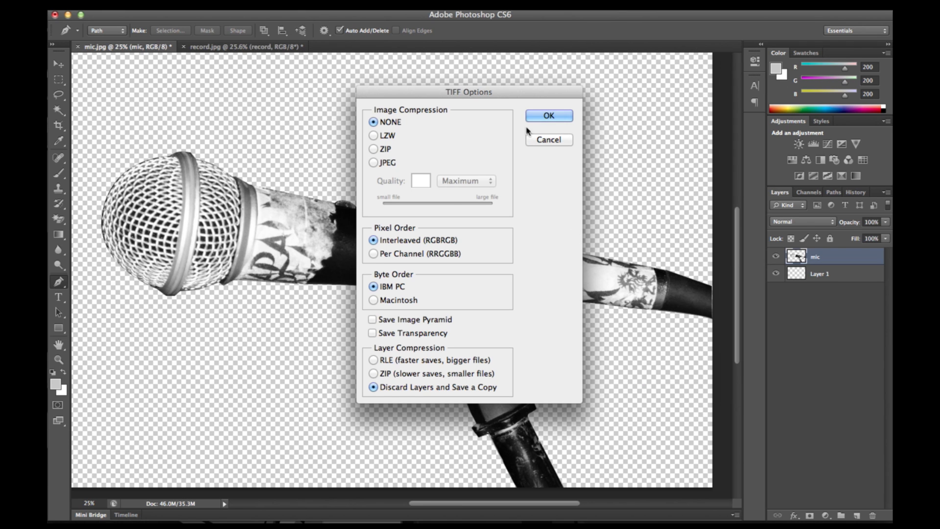
- Enable saving transparency in the TIFF options, accept keeping the transparency information and finish the save without image compression
{"action": "left_click_drag", "start_coordinate": [490, 96], "coordinate": [482, 68]}
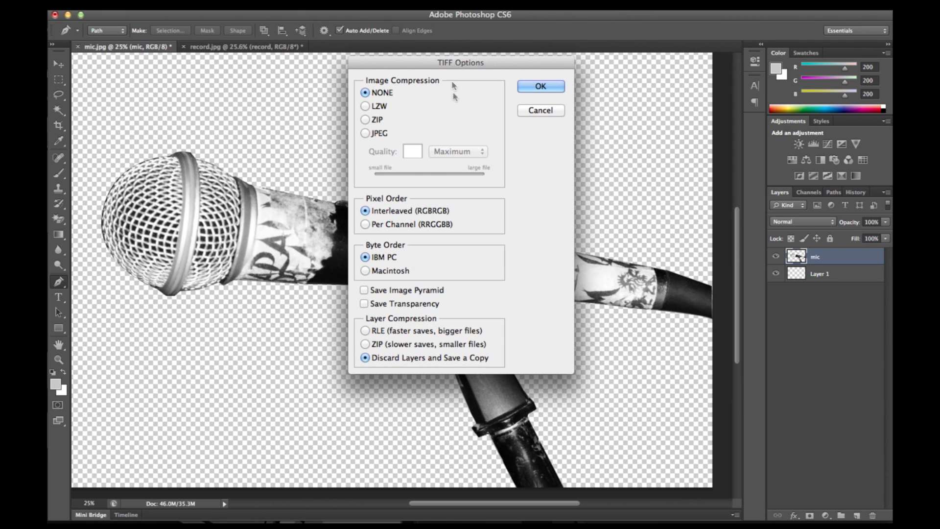
{"action": "left_click", "coordinate": [364, 304]}
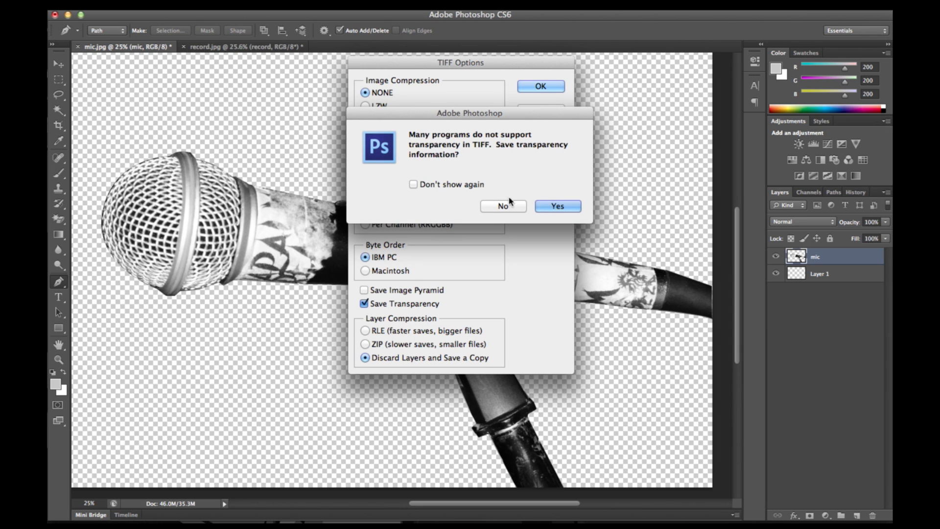
{"action": "left_click", "coordinate": [557, 207]}
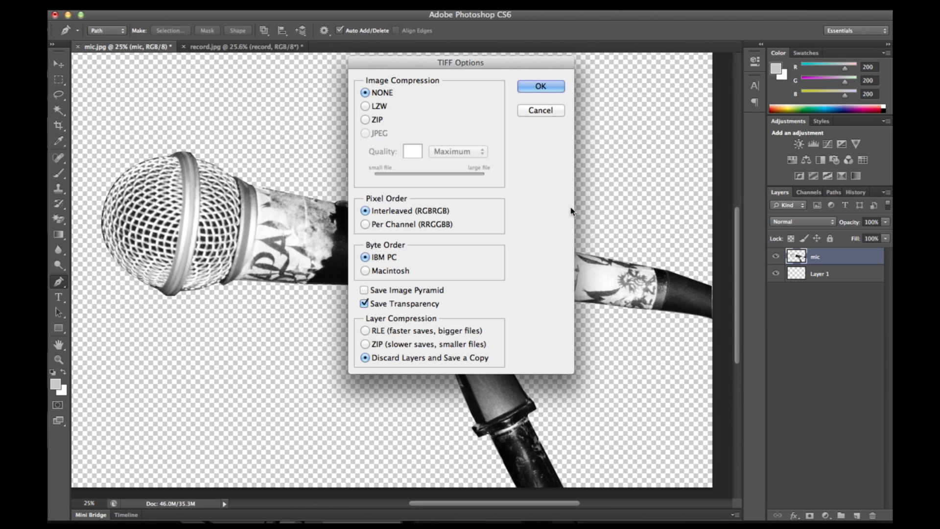
{"action": "left_click", "coordinate": [534, 92]}
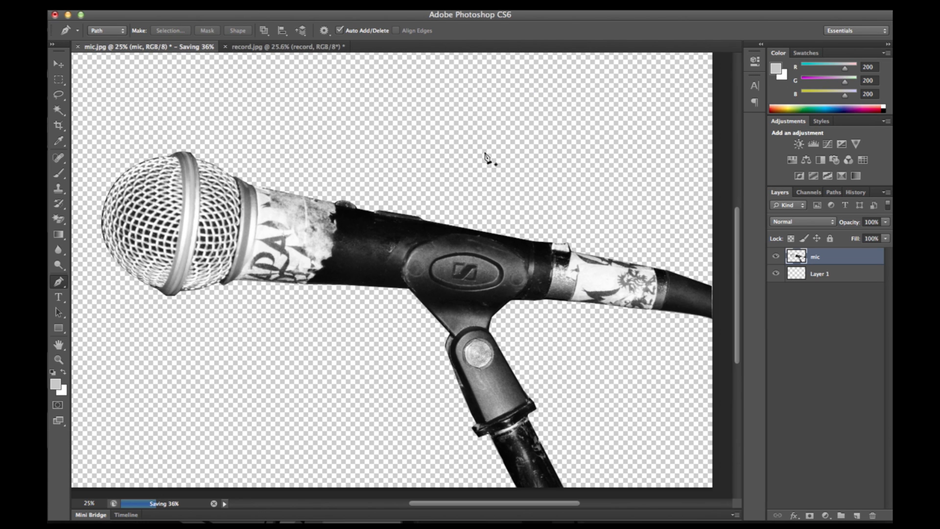